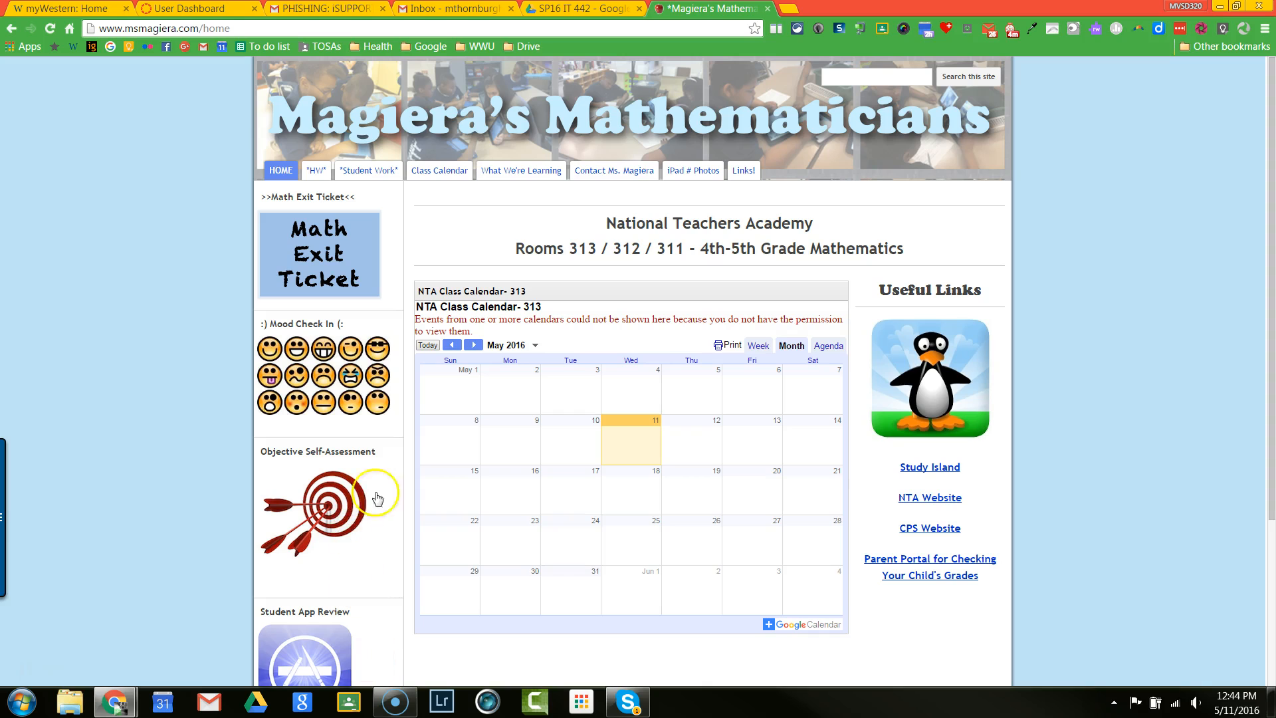
Step: Open the class site's Math Exit Ticket page and look through the questions on its embedded form
mouse_move(1271, 447)
left_mouse_down()
mouse_move(1271, 583)
mouse_move(1271, 472)
left_mouse_up()
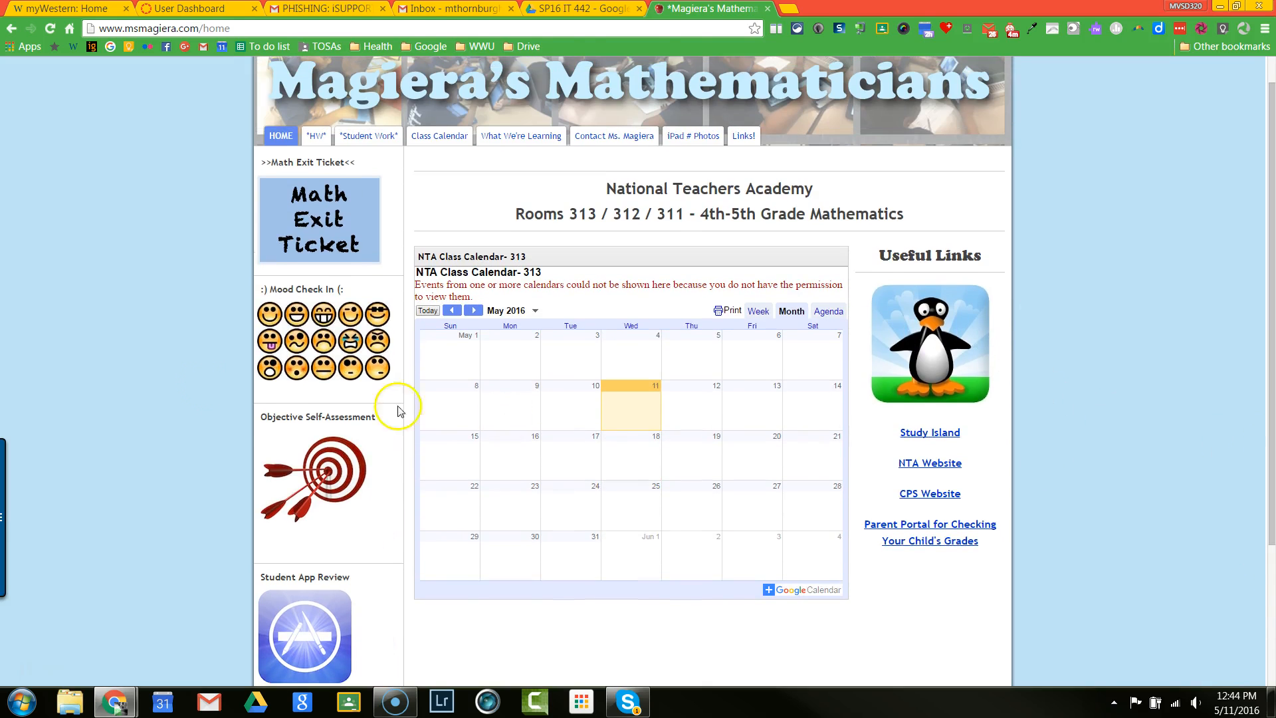
left_click(294, 236)
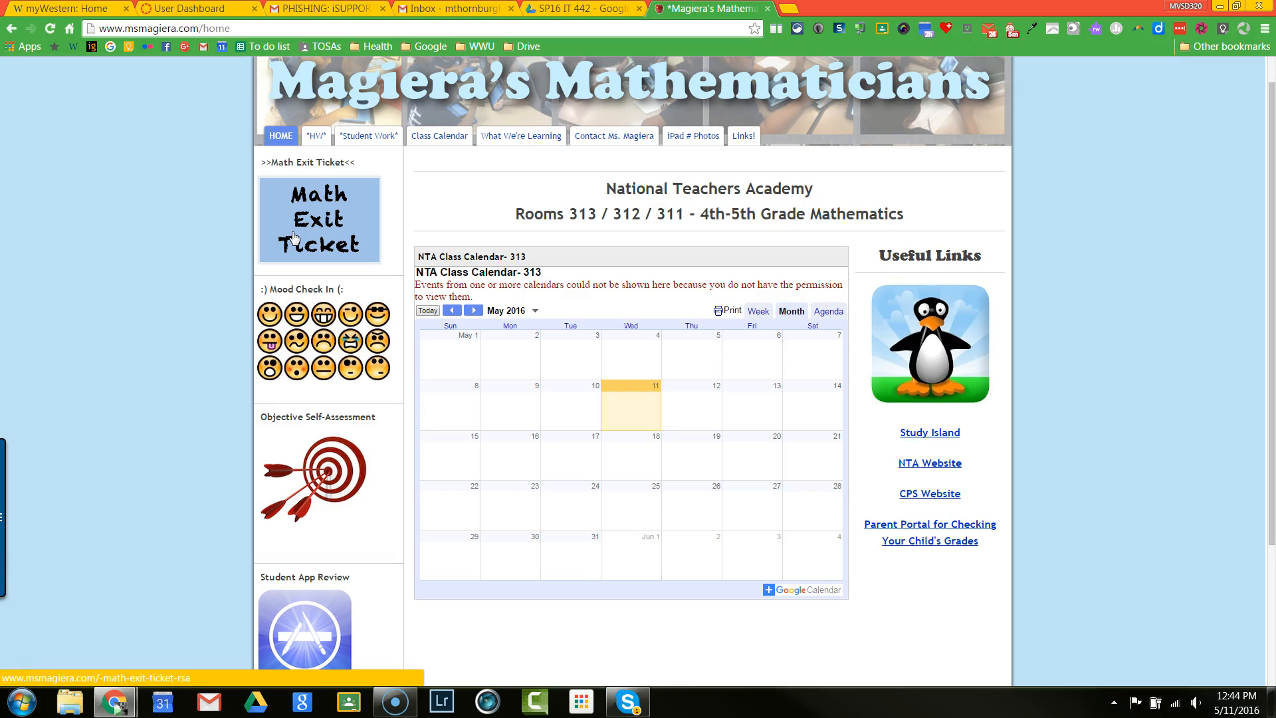
left_click(340, 233)
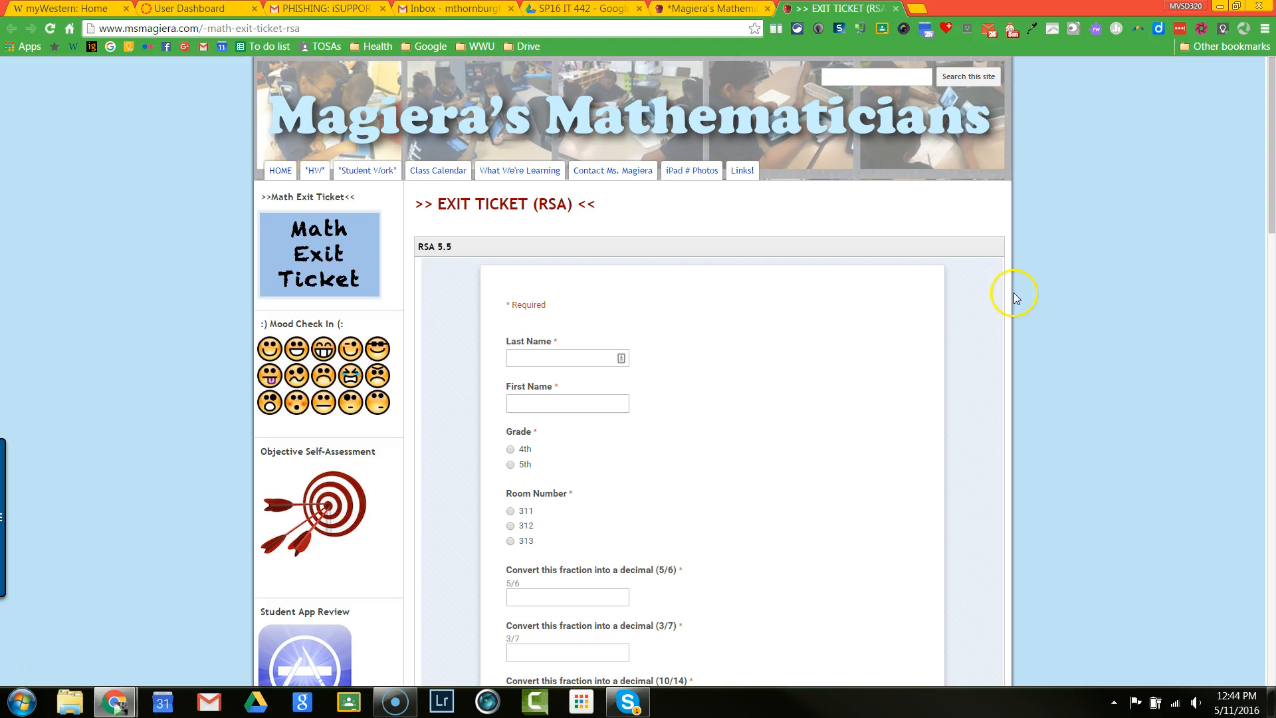
left_click_drag(1271, 226, 1269, 292)
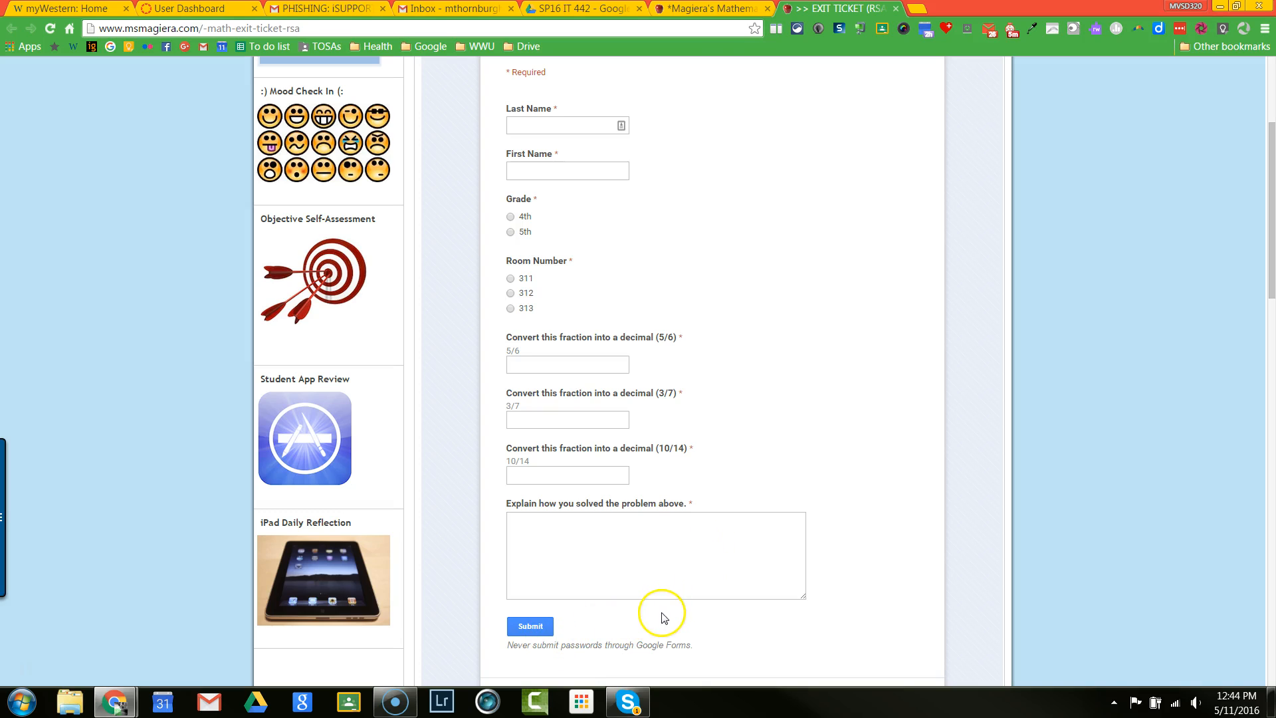
mouse_move(1271, 293)
left_mouse_down()
mouse_move(1271, 265)
mouse_move(1271, 275)
left_mouse_up()
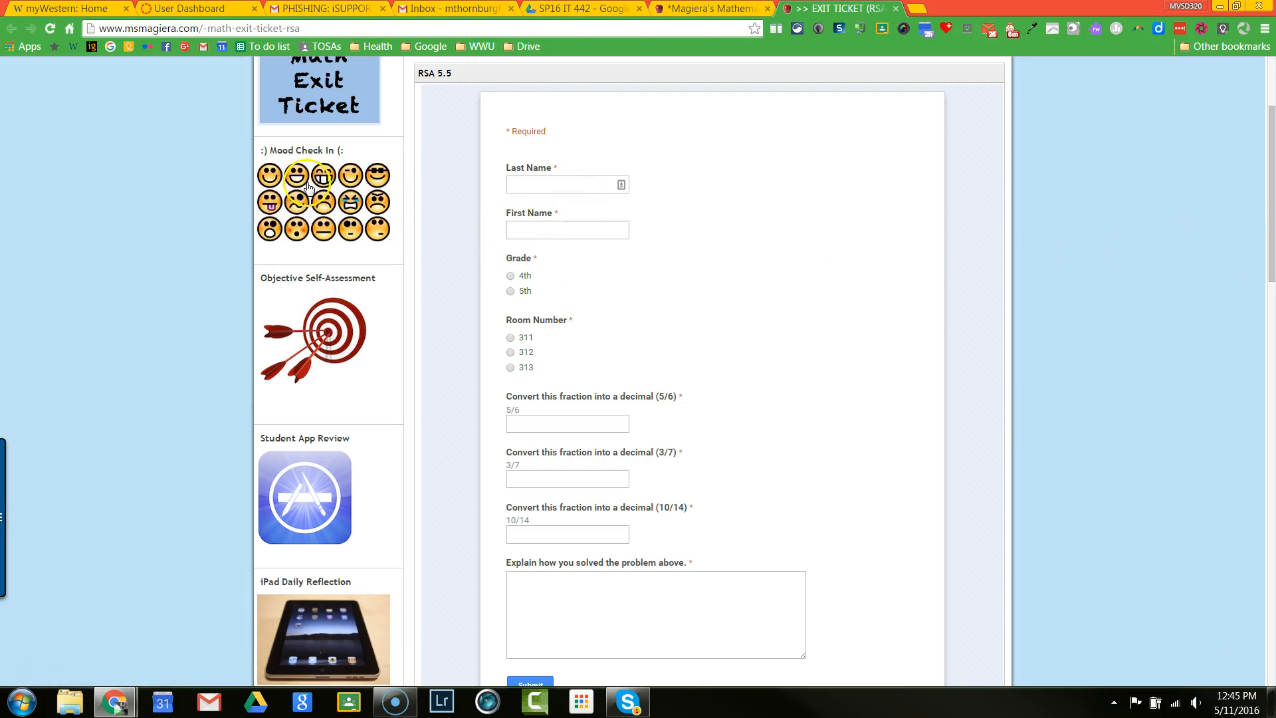
Step: Open the Objective Self-Assessment page and the Student App Review page, and look through the questions on each form
left_click(329, 350)
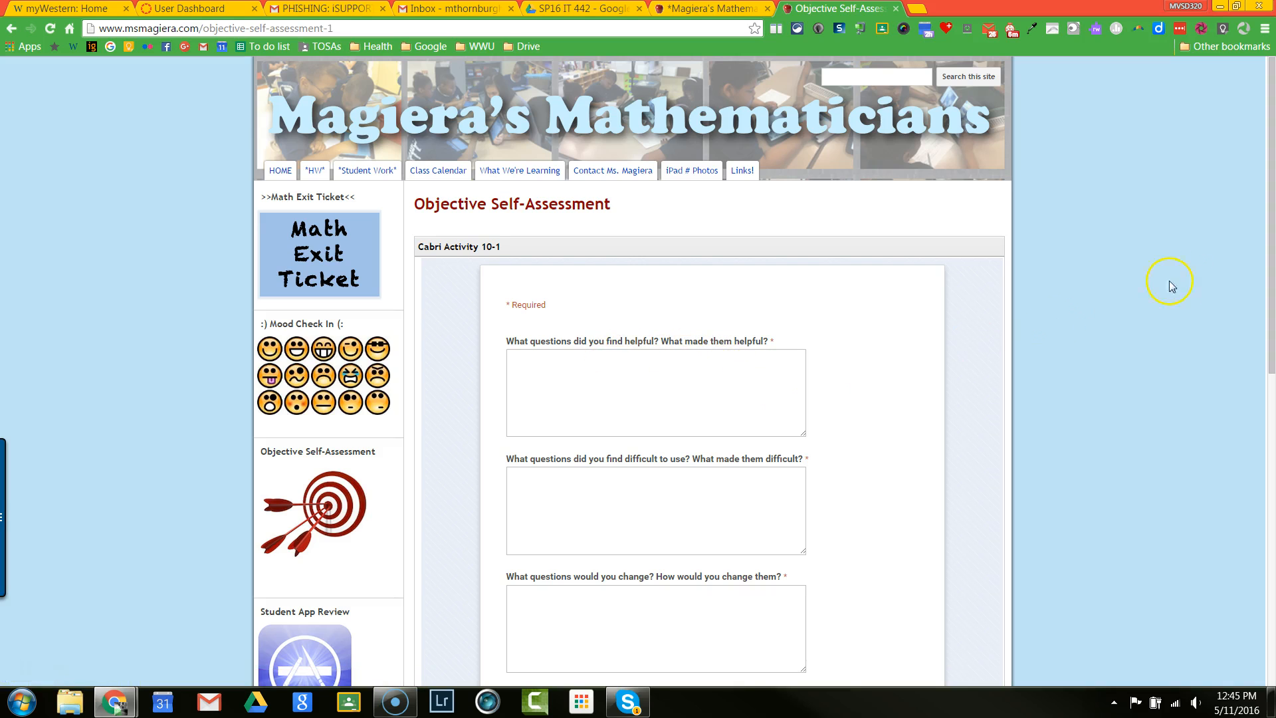
left_click_drag(1272, 292, 1271, 376)
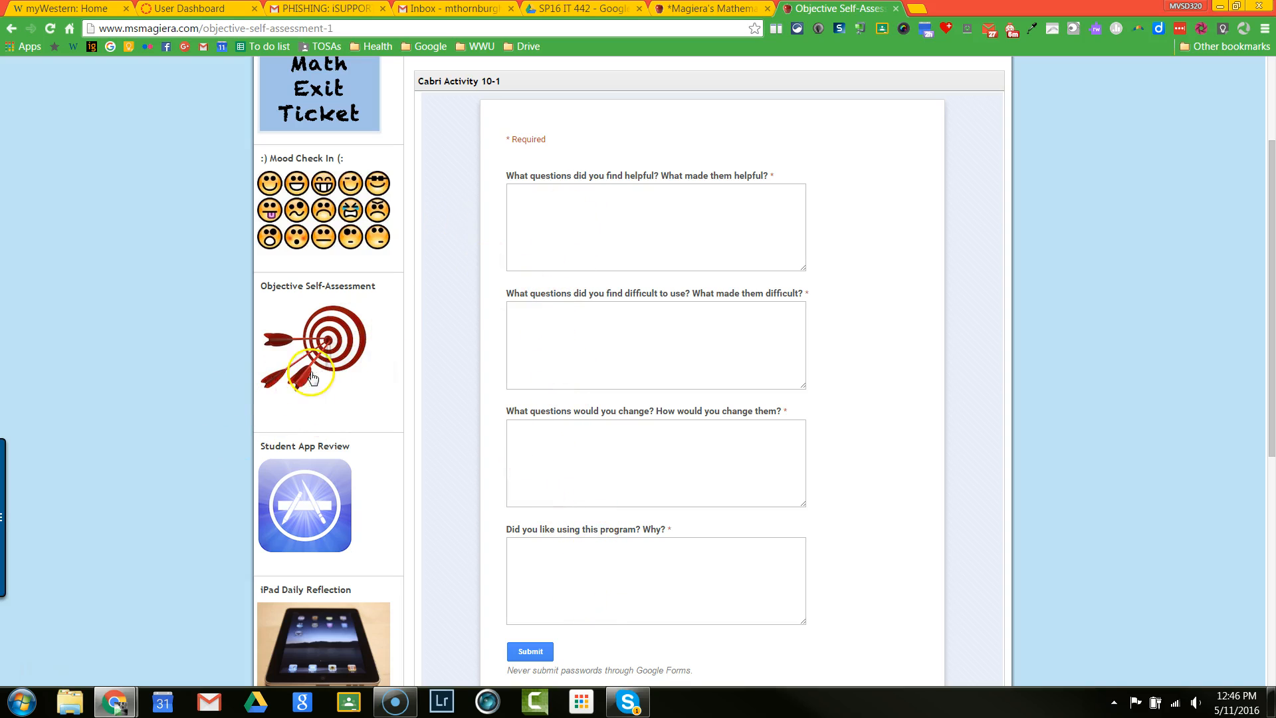
left_click(325, 482)
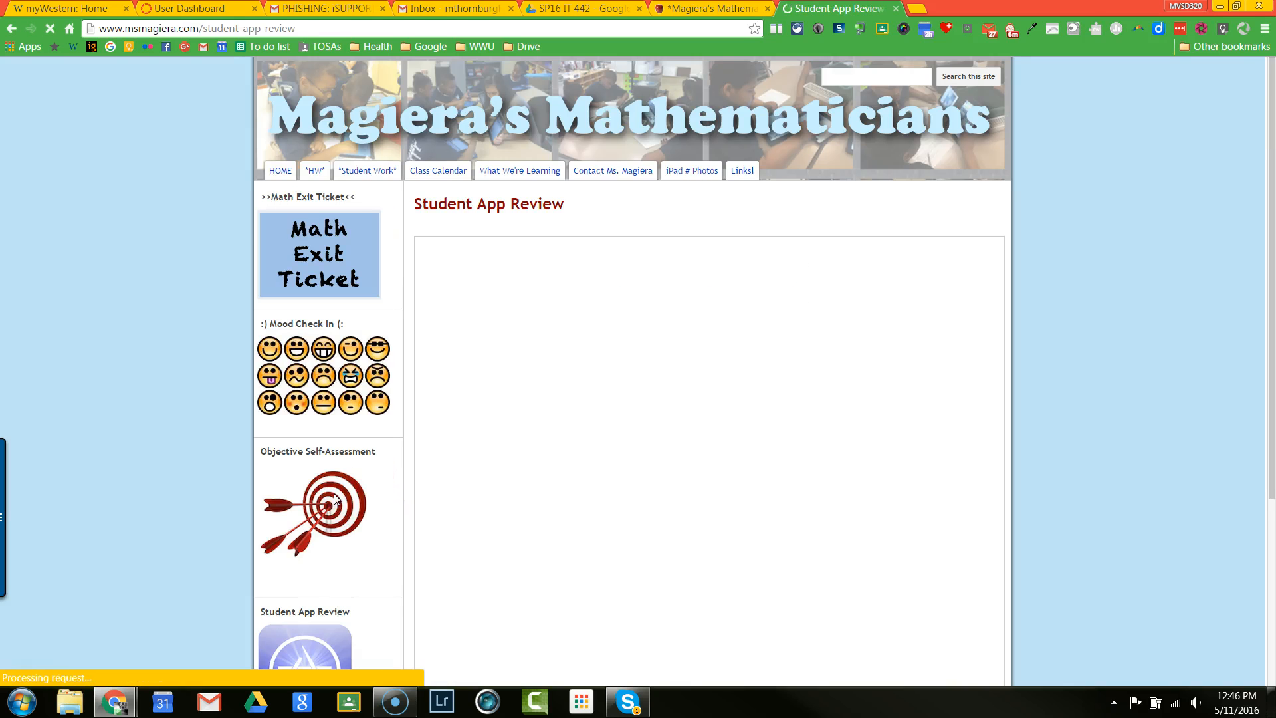
scroll(1272, 324, "down", 1)
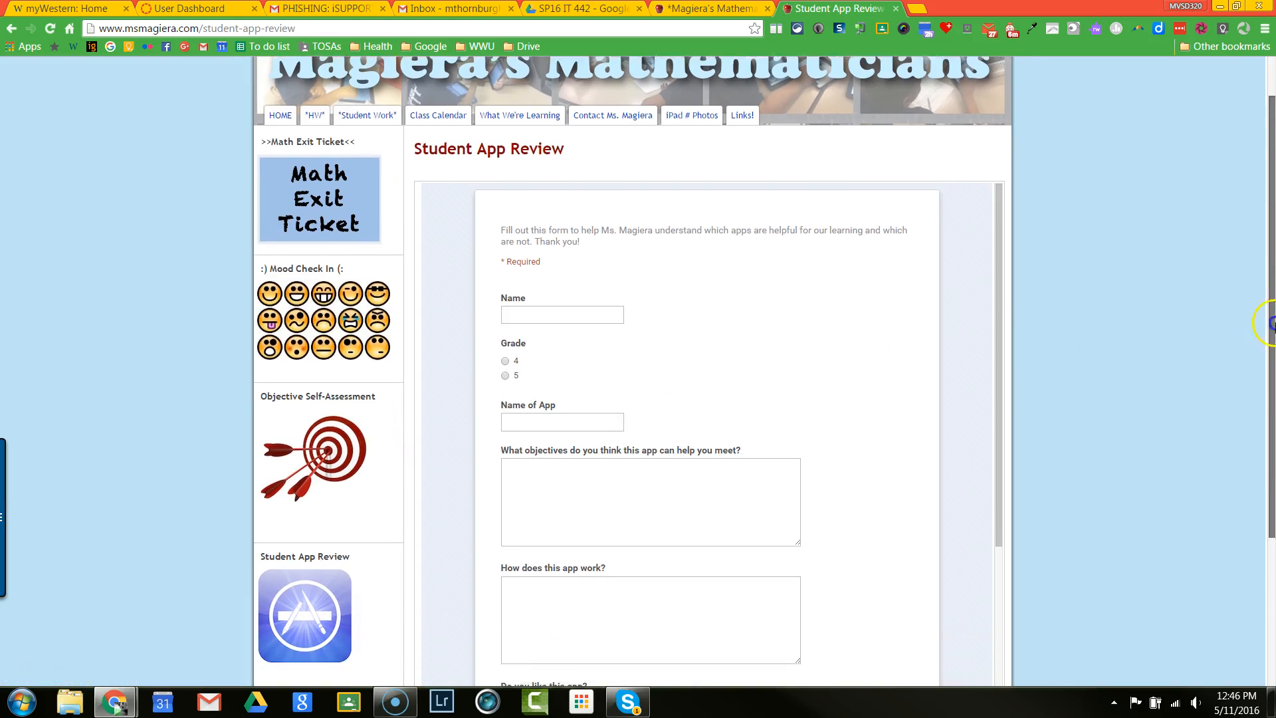
scroll(1271, 324, "down", 2)
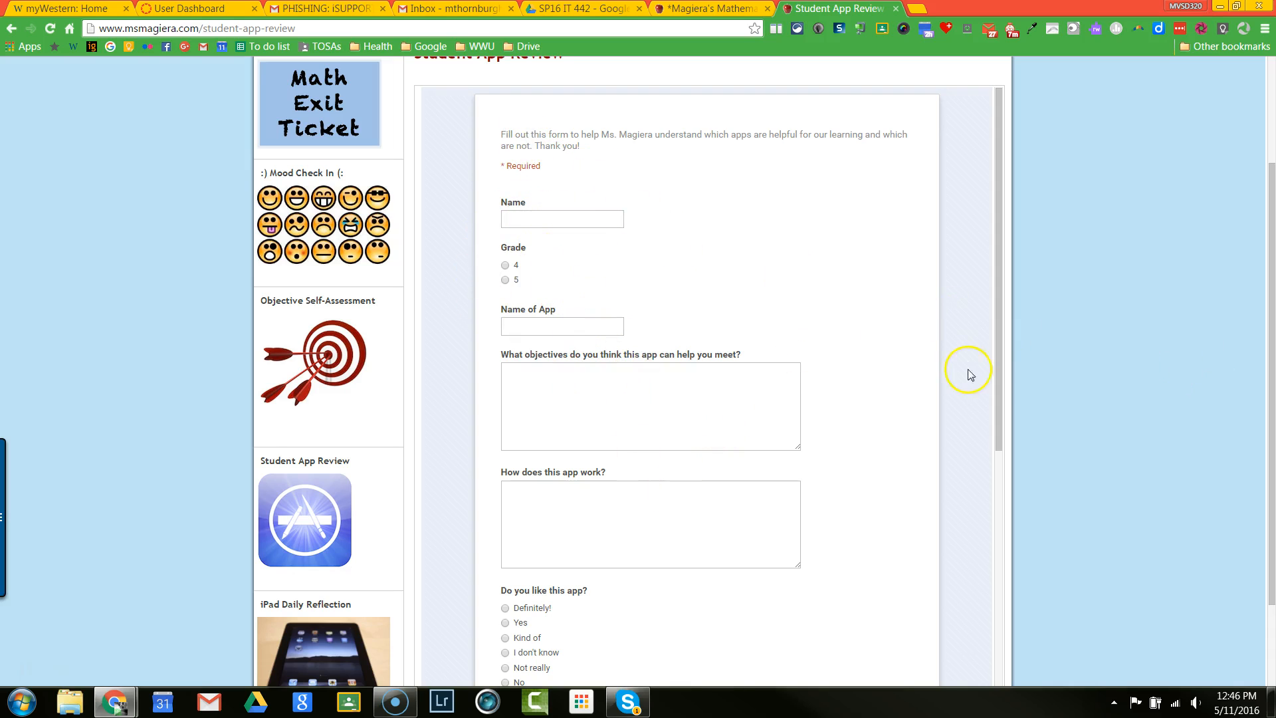
left_click_drag(1000, 404, 1003, 649)
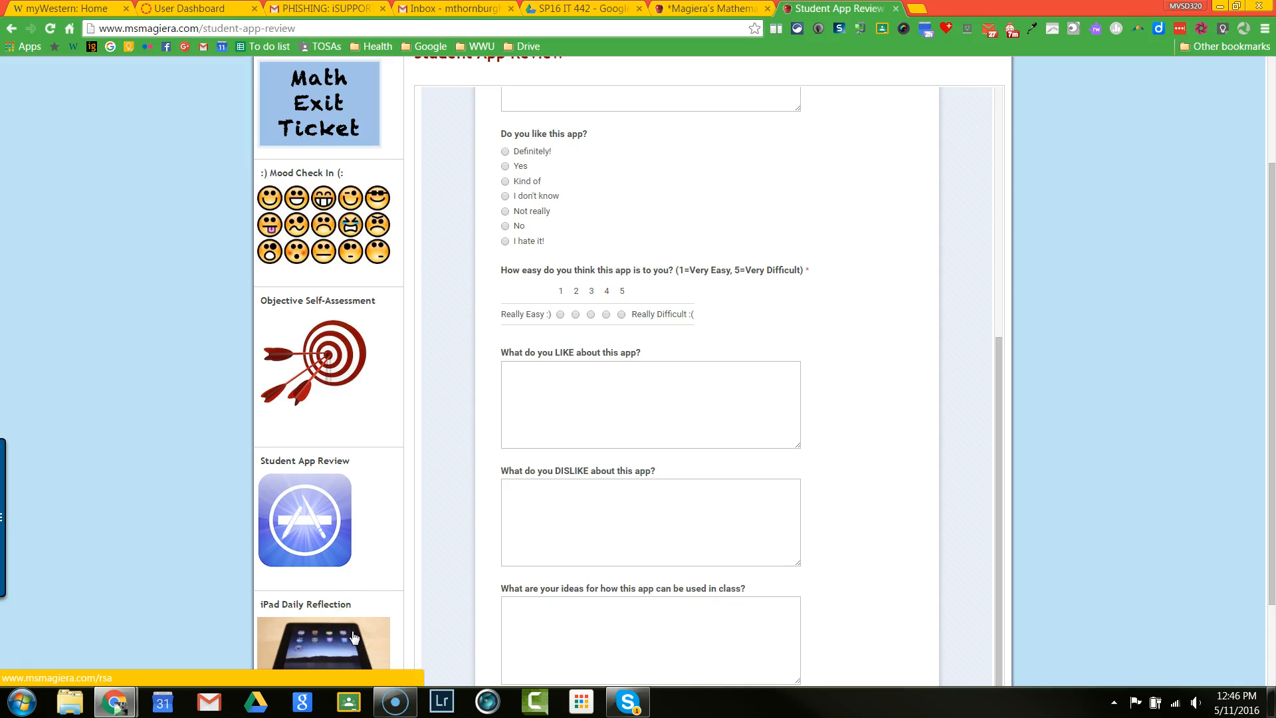
Step: Open the iPad Daily Reflection page and look through its form from the name field to the effort scale
left_click(288, 566)
left_click(344, 655)
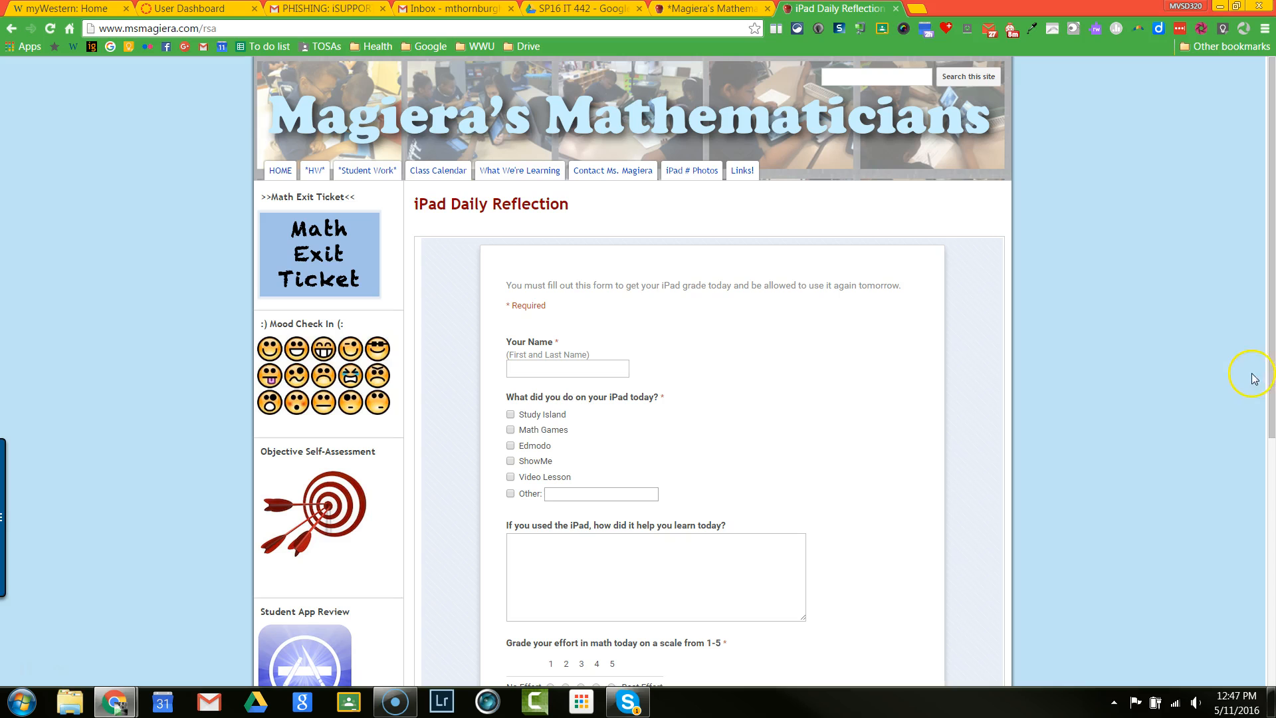
left_click_drag(1272, 379, 1271, 472)
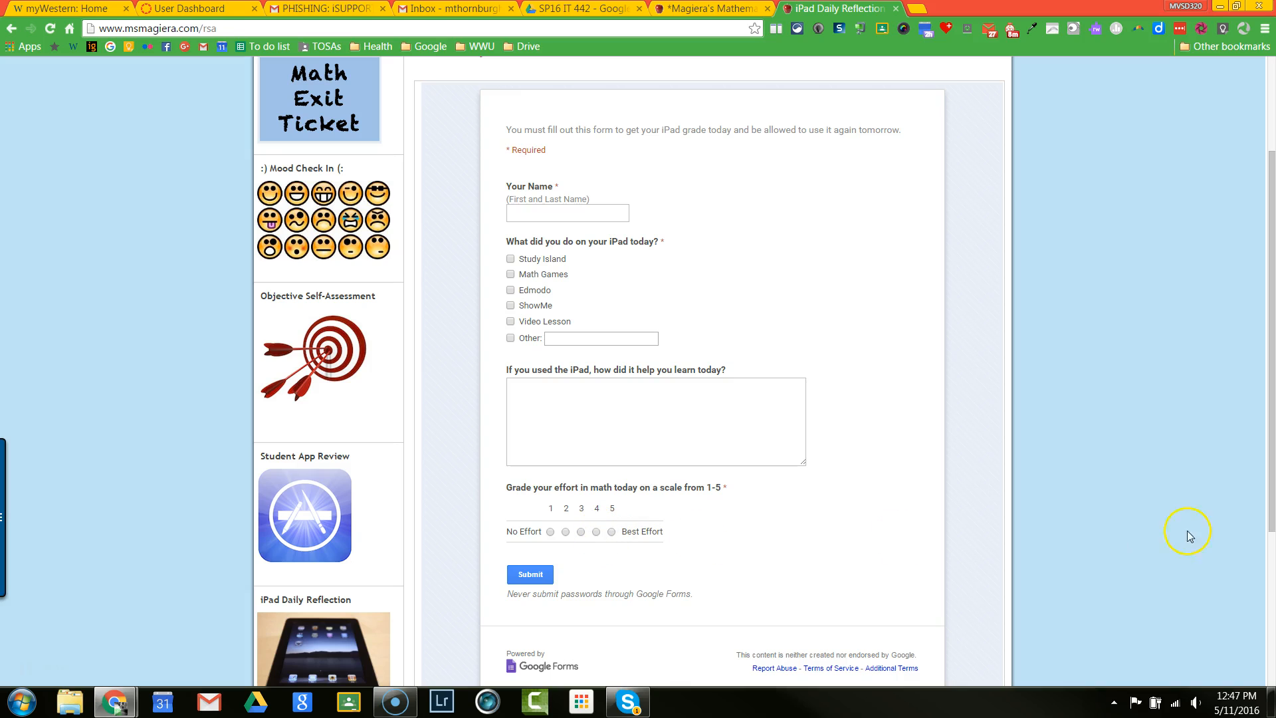
left_click_drag(1271, 521, 1271, 579)
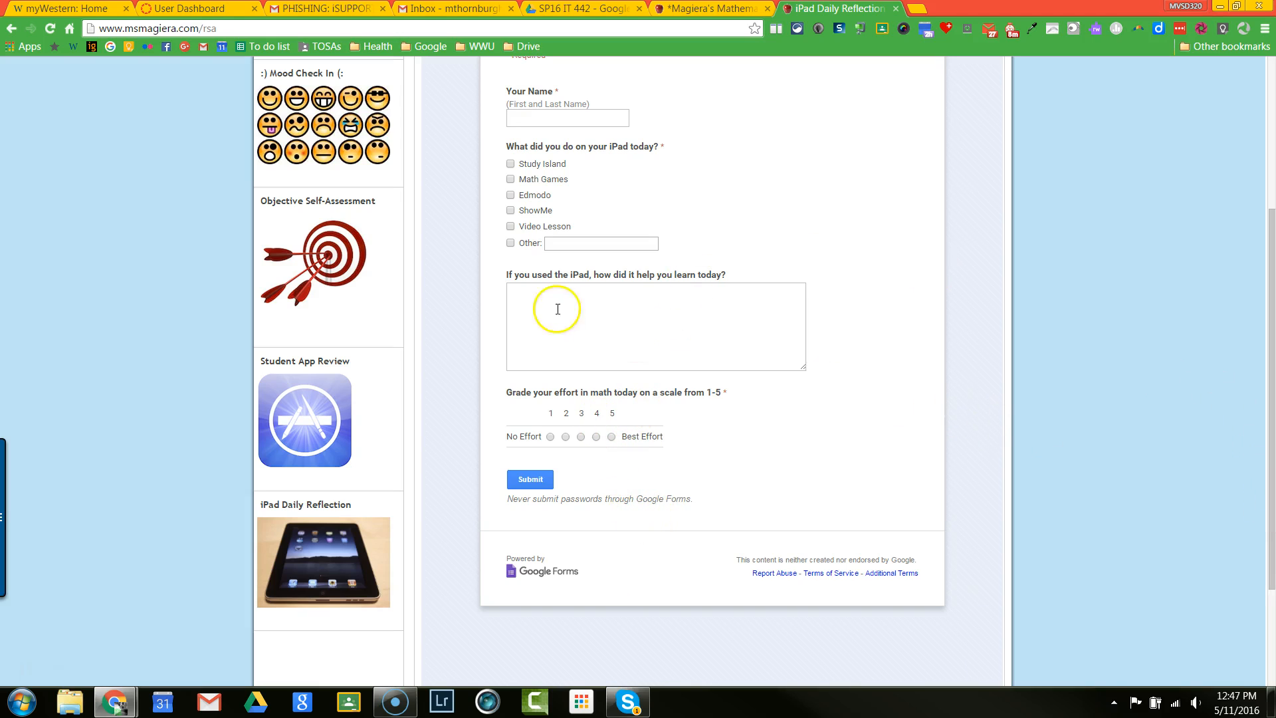
left_click_drag(1270, 511, 1269, 403)
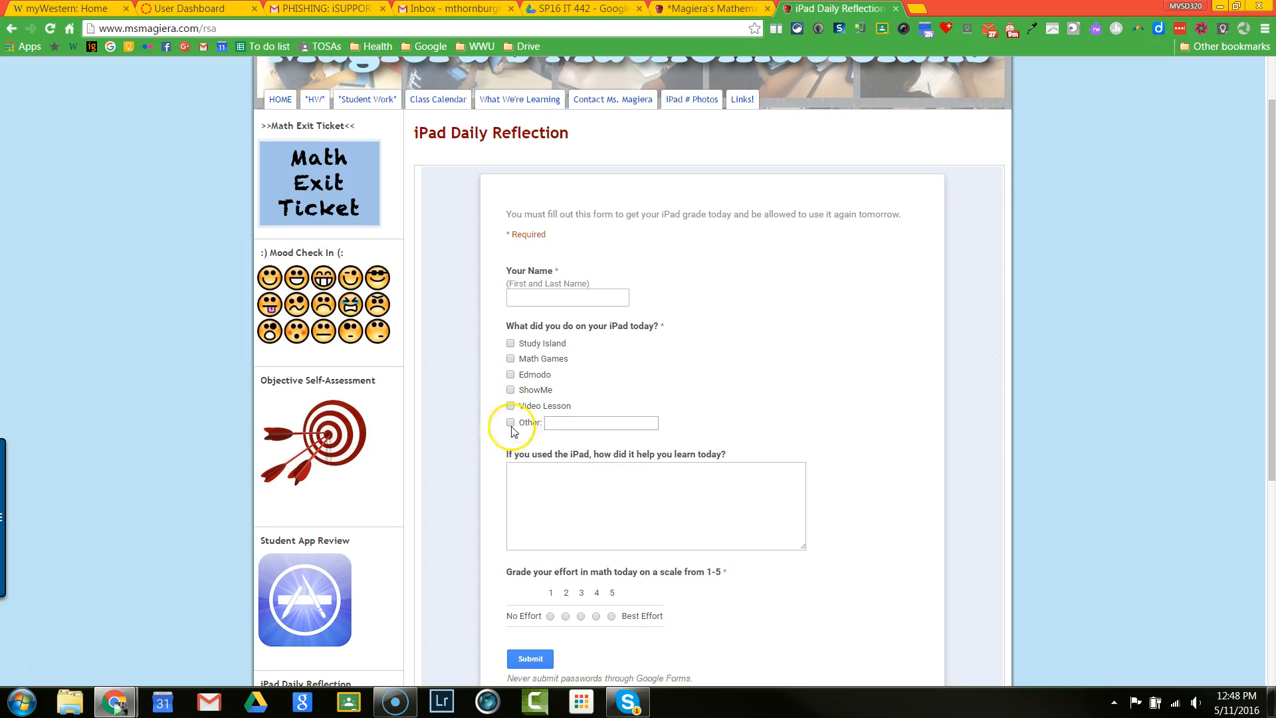
left_click_drag(1270, 461, 1273, 447)
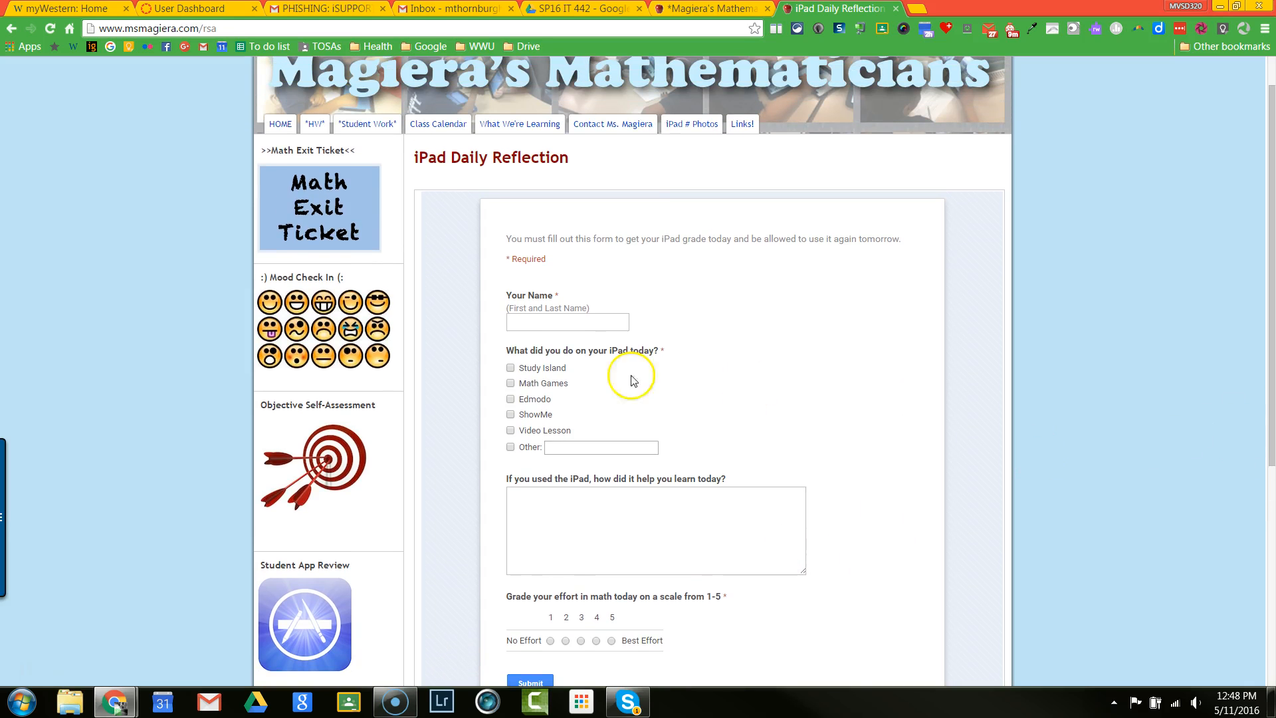
Step: Open the class site's Mood Check In page and look through the questions on its embedded form
left_click(303, 337)
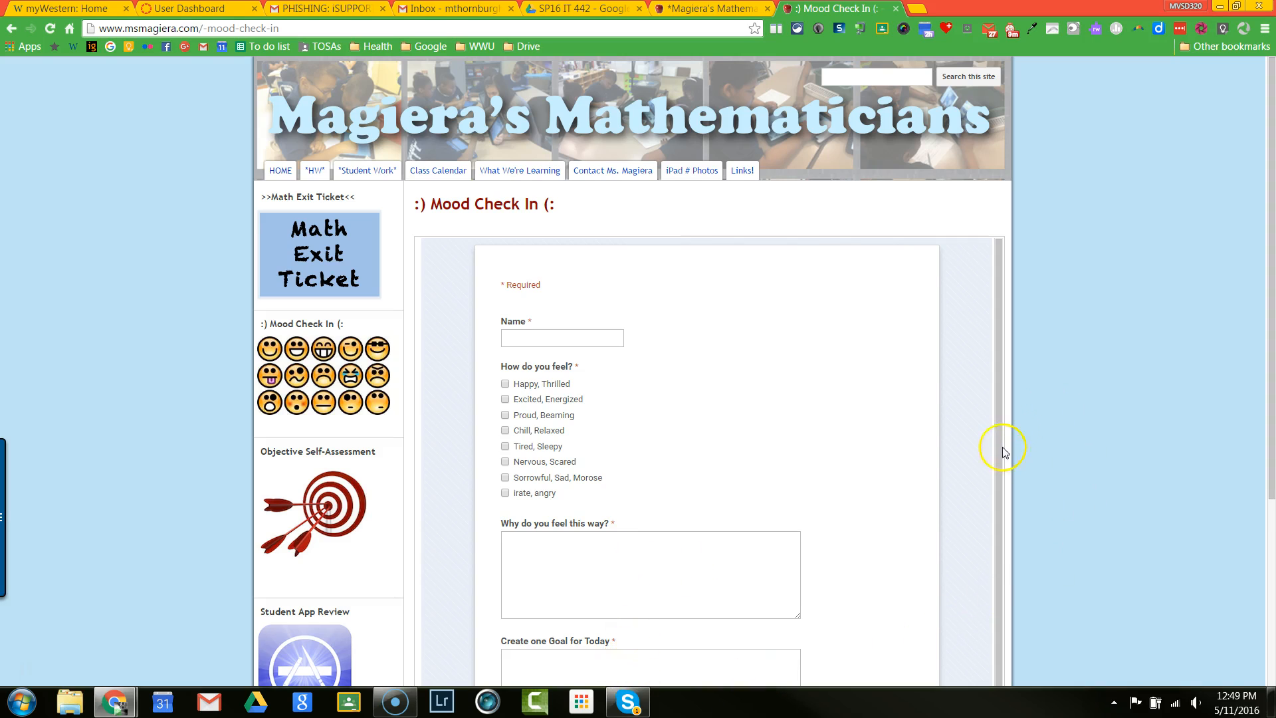
scroll(991, 505, "down", 1)
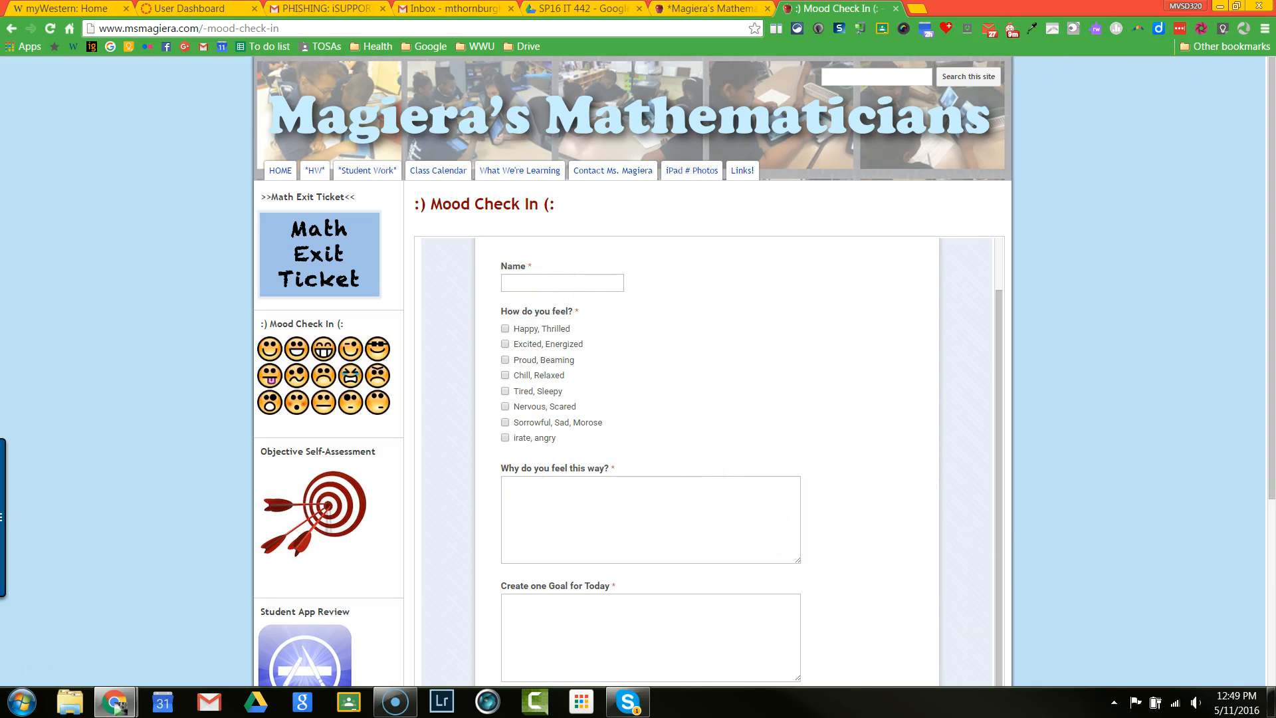
Step: Switch to Google Drive and create a blank Google Form in the SP16 IT 442 folder
left_click_drag(0, 29, 756, 170)
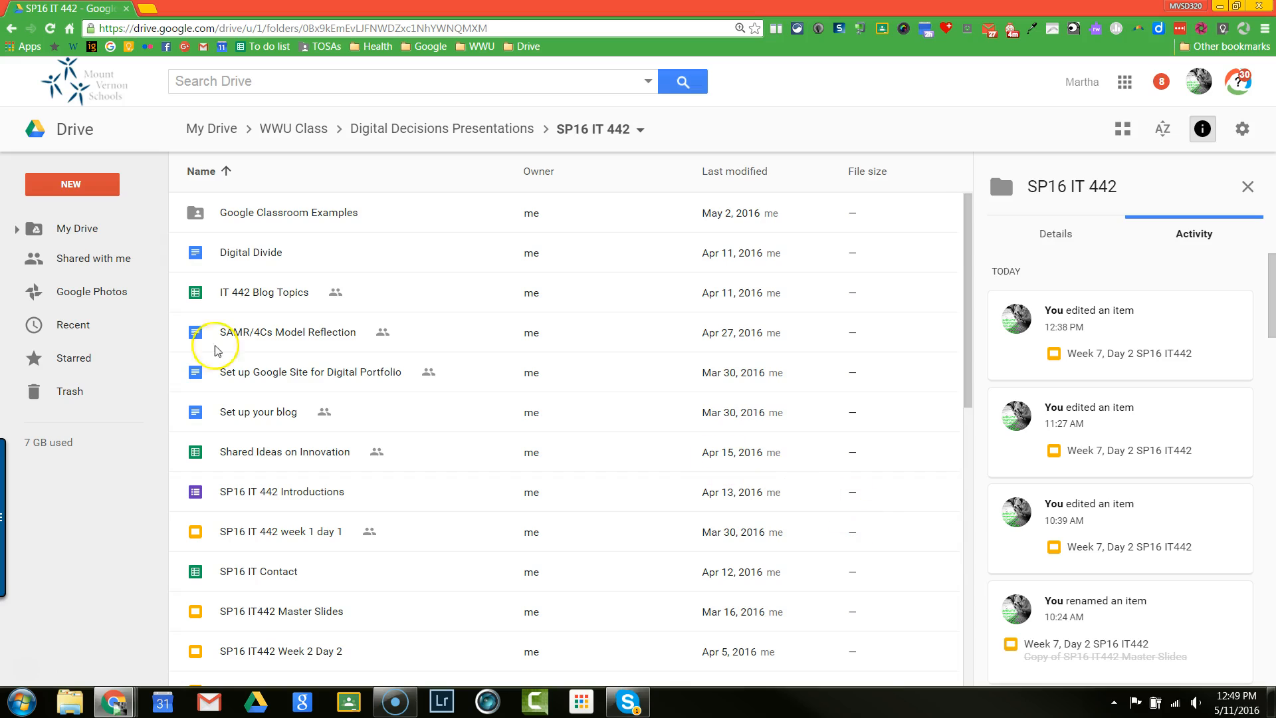
left_click(77, 191)
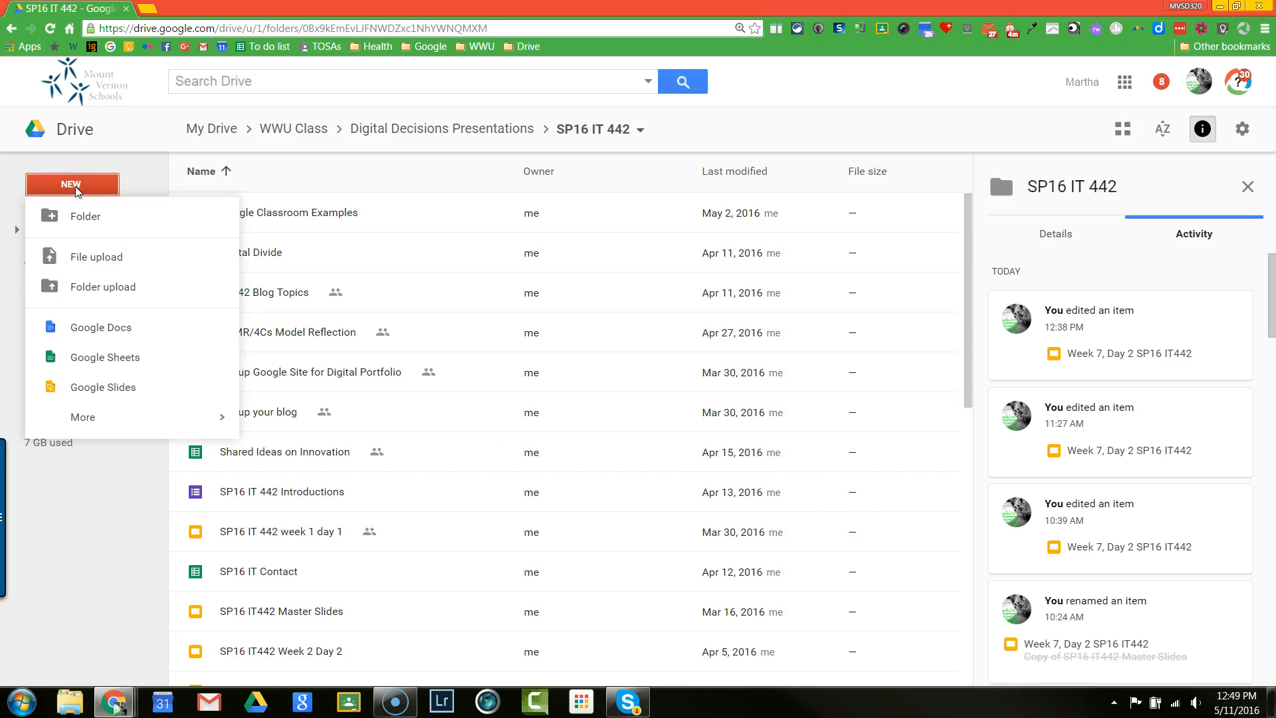
mouse_move(91, 425)
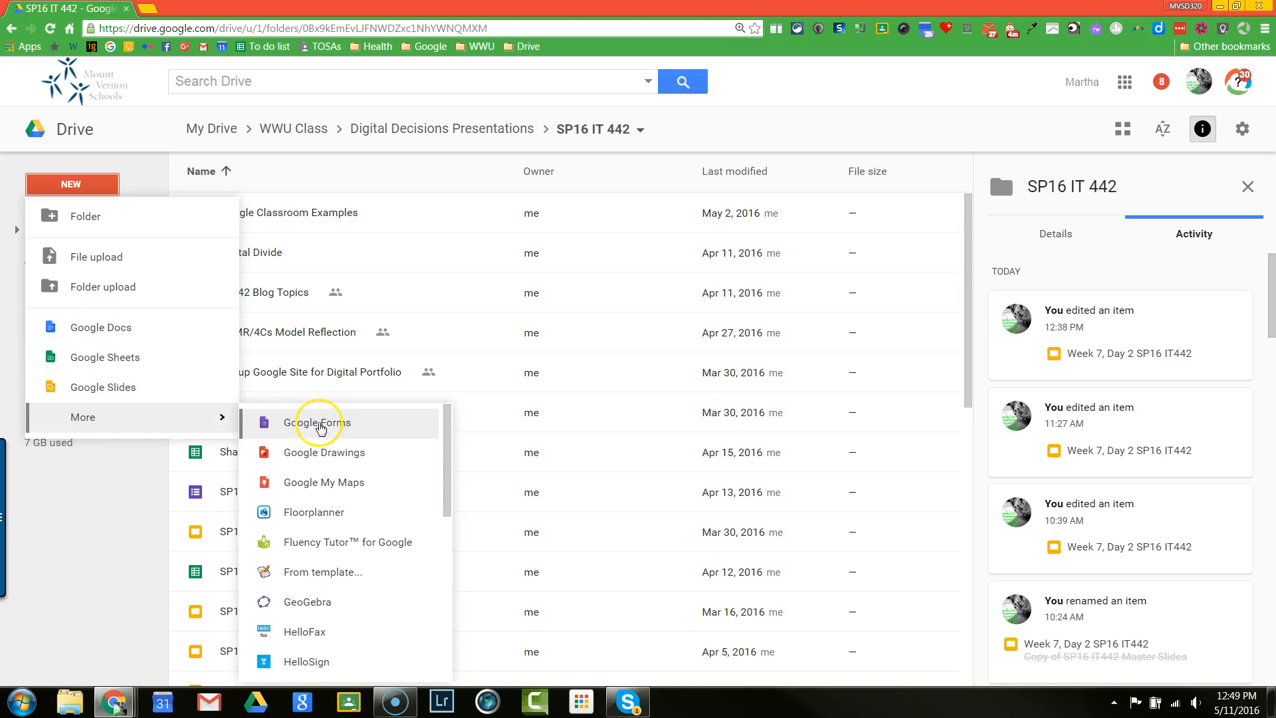
left_click(339, 426)
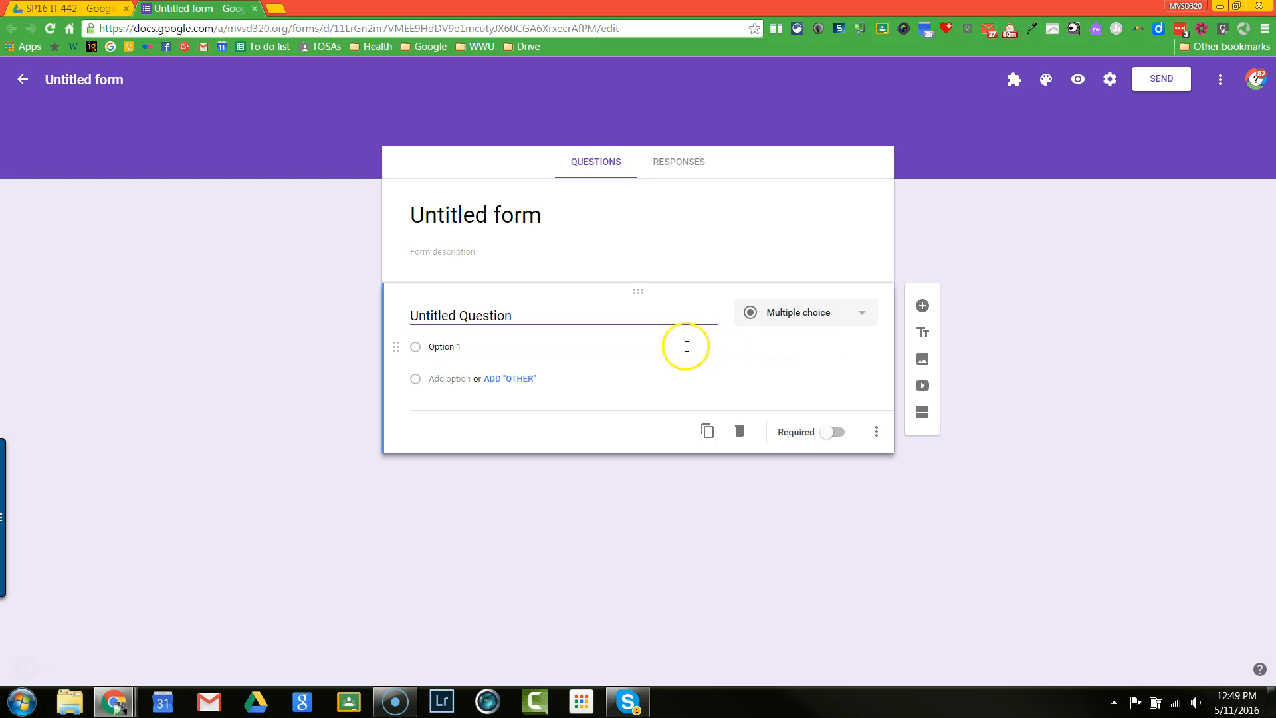
Step: Switch to the Mood Check In form's editor and view the question types available for the Name question
left_click_drag(354, 102, 209, 109)
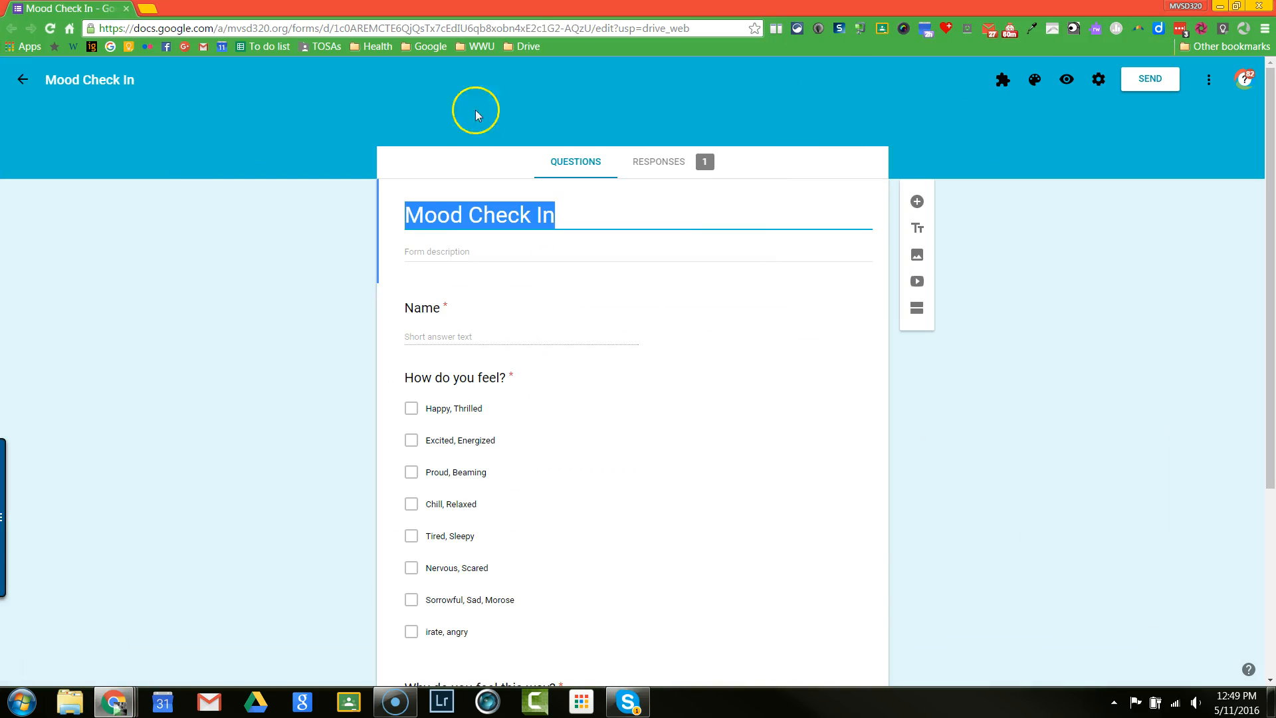
left_click(611, 229)
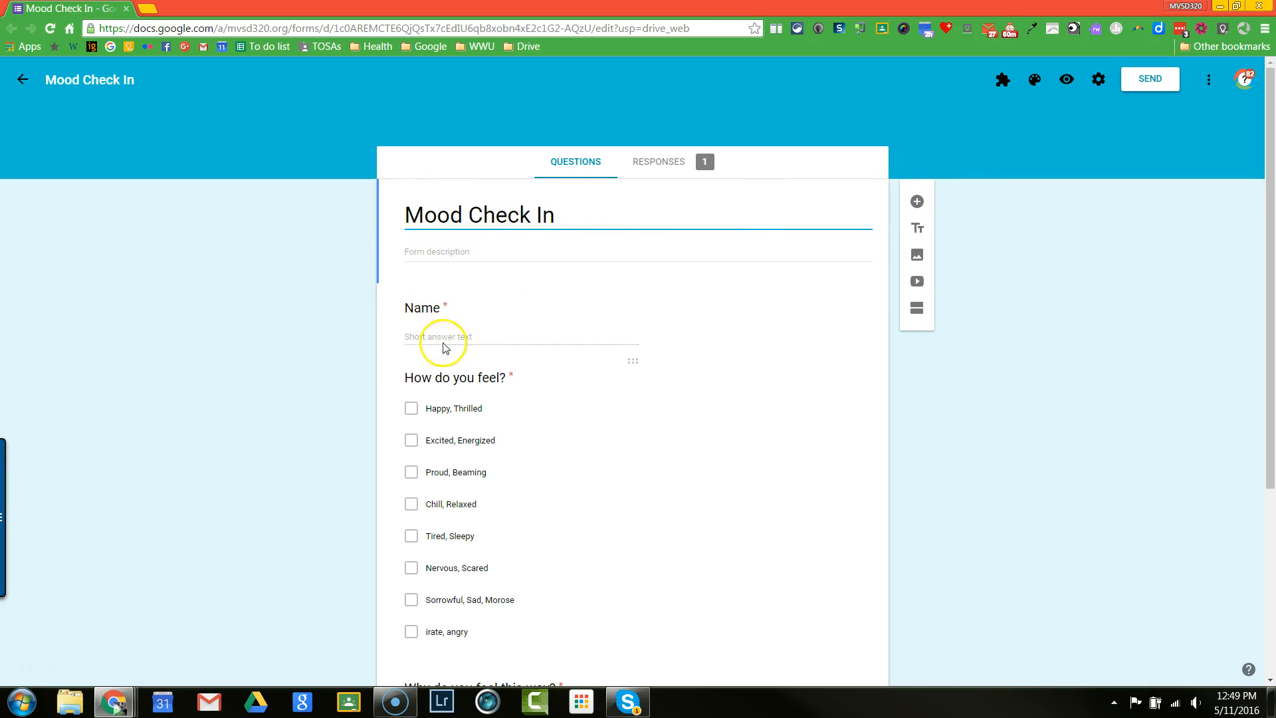
left_click(617, 308)
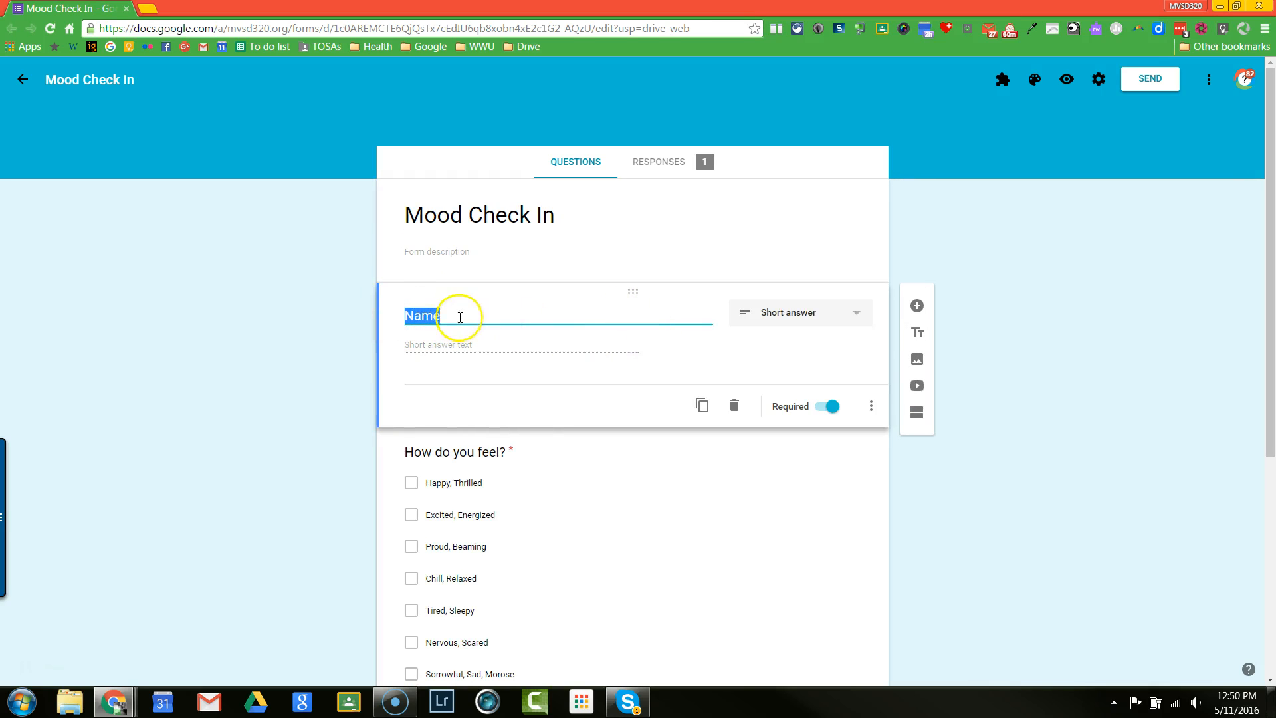
left_click(857, 317)
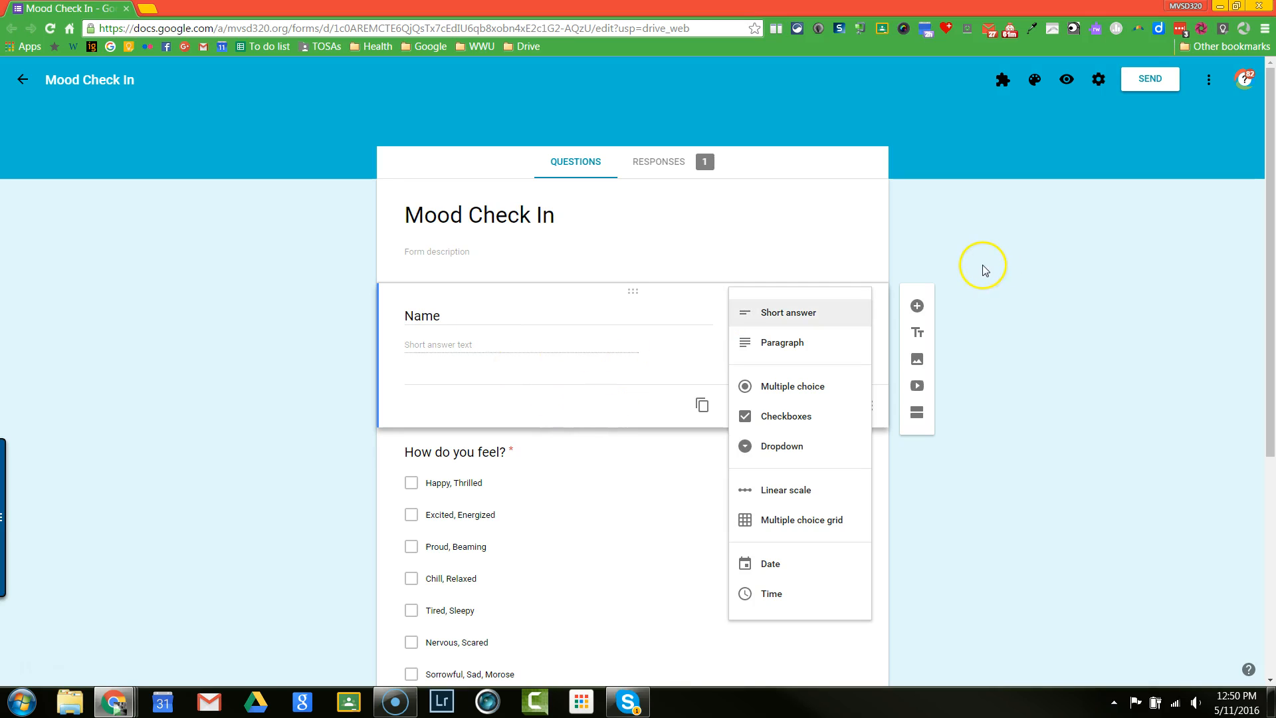
left_click(912, 267)
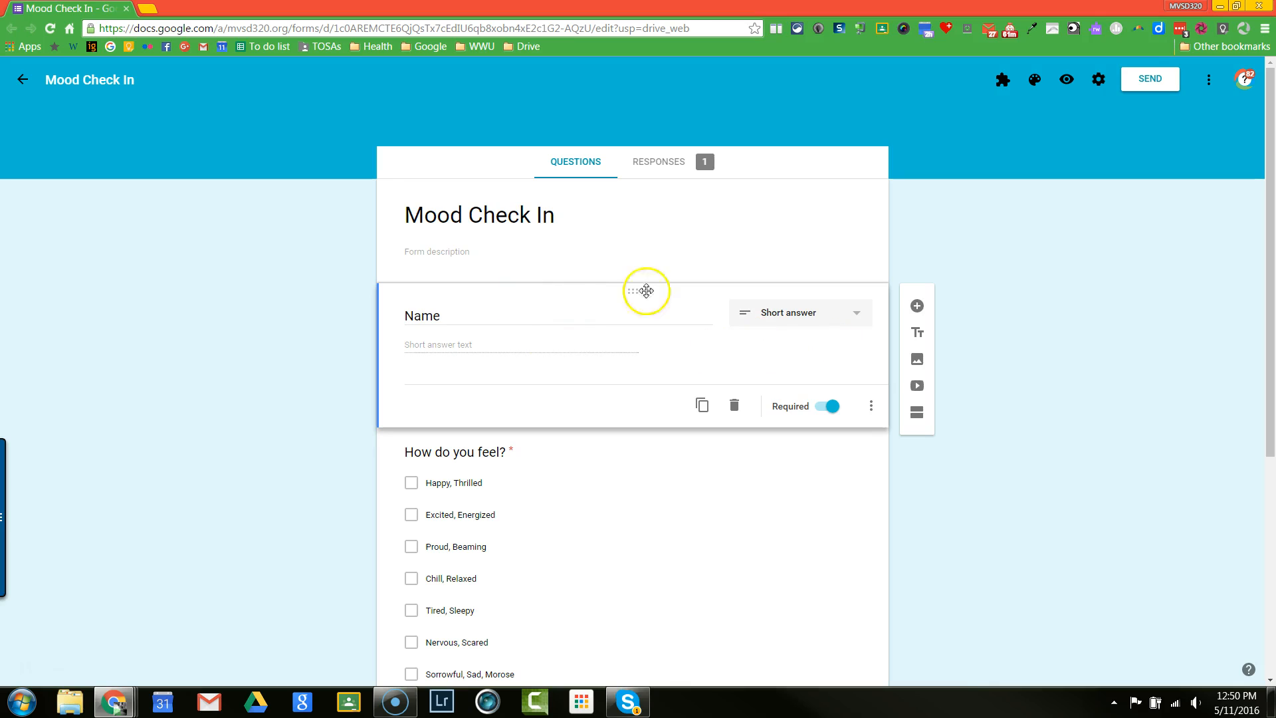
Step: Switch the Name question's Required setting off and back on
left_click(831, 407)
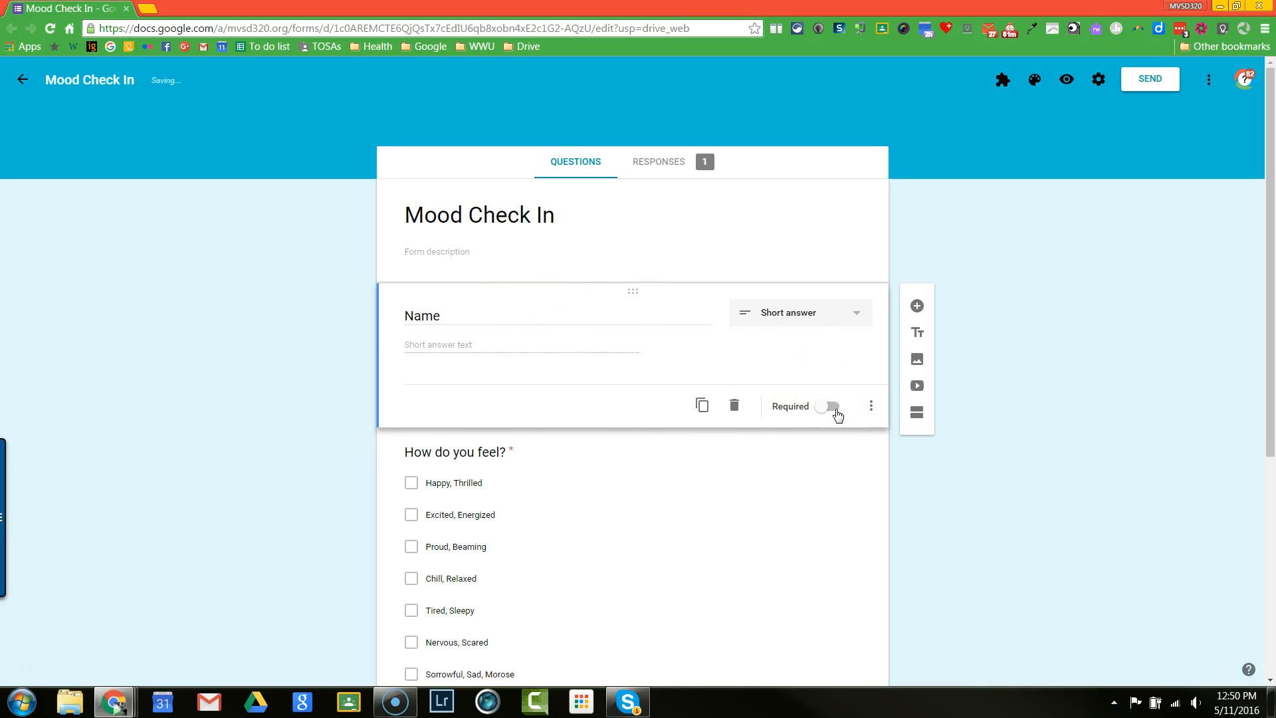
left_click(838, 415)
left_click(836, 414)
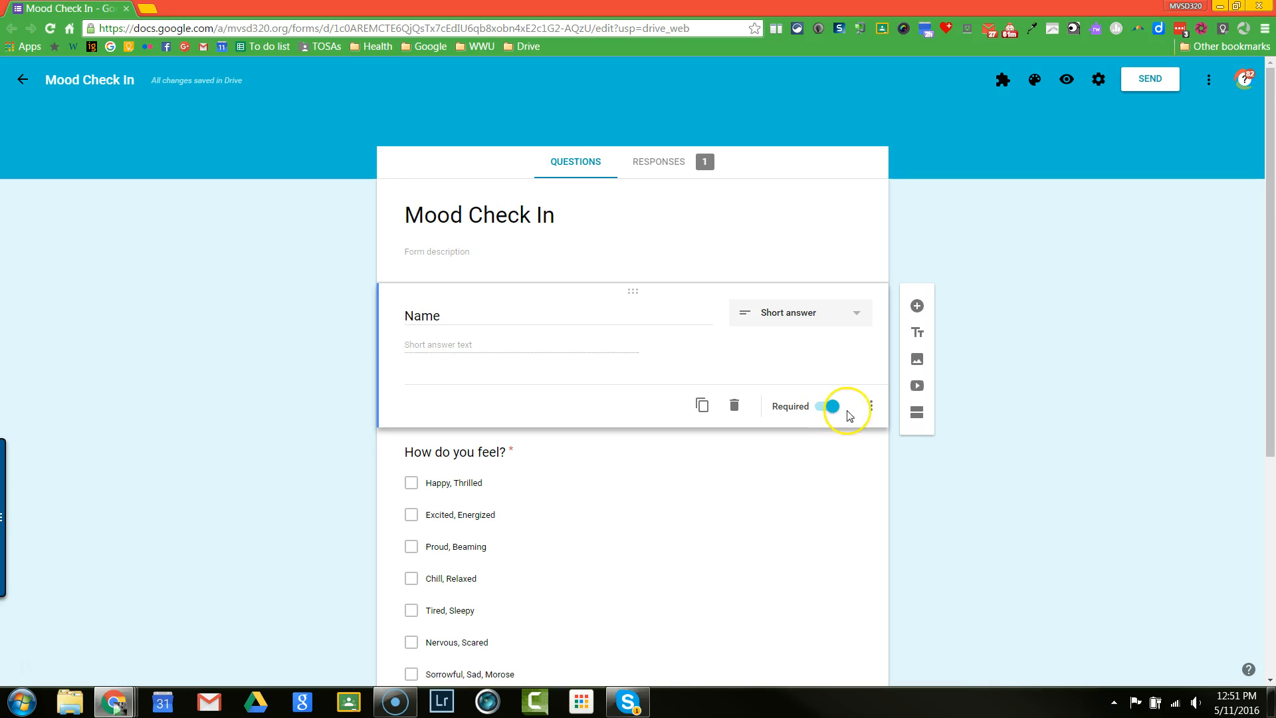
Step: Show the Description field and the Data validation settings on the Name question
left_click(871, 410)
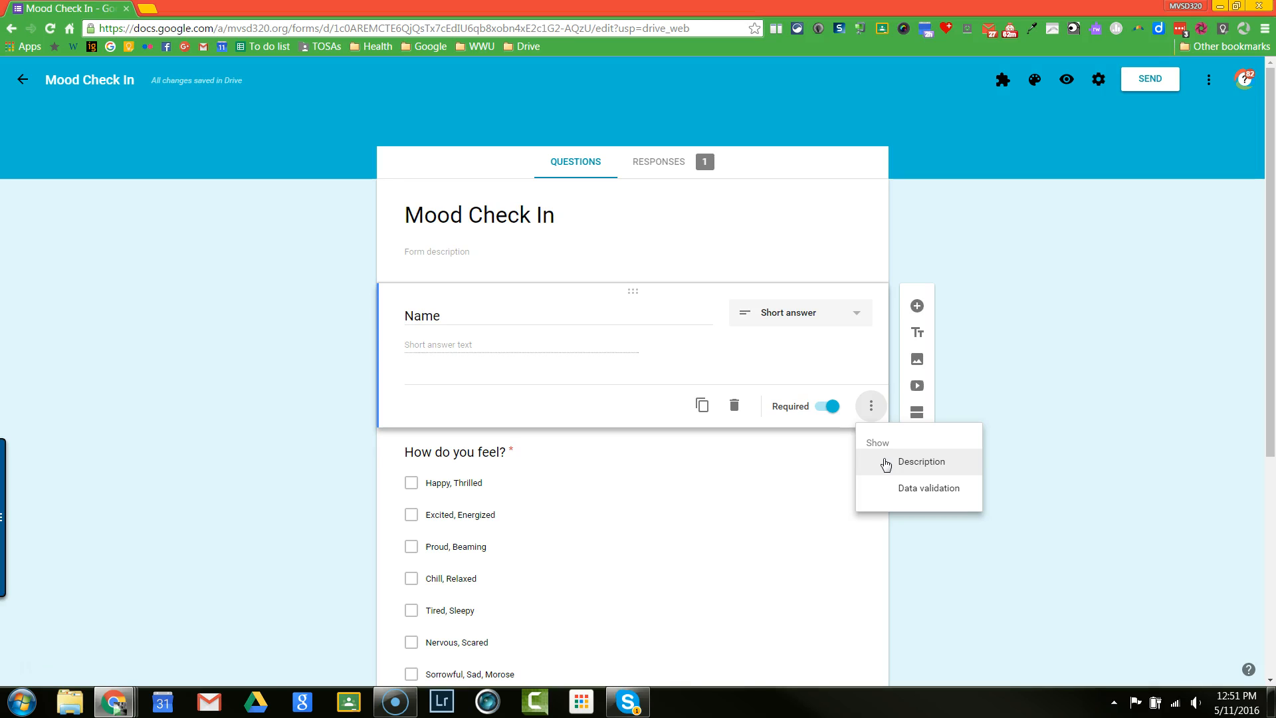
left_click(929, 465)
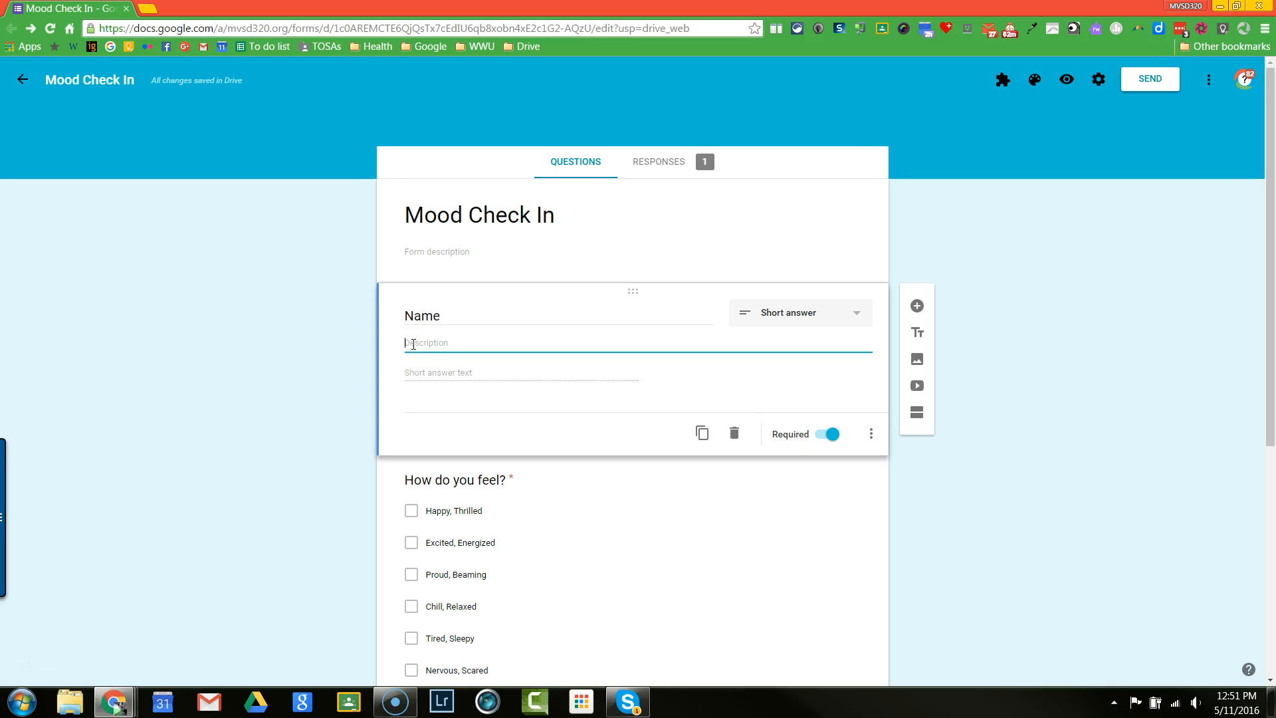
left_click(871, 434)
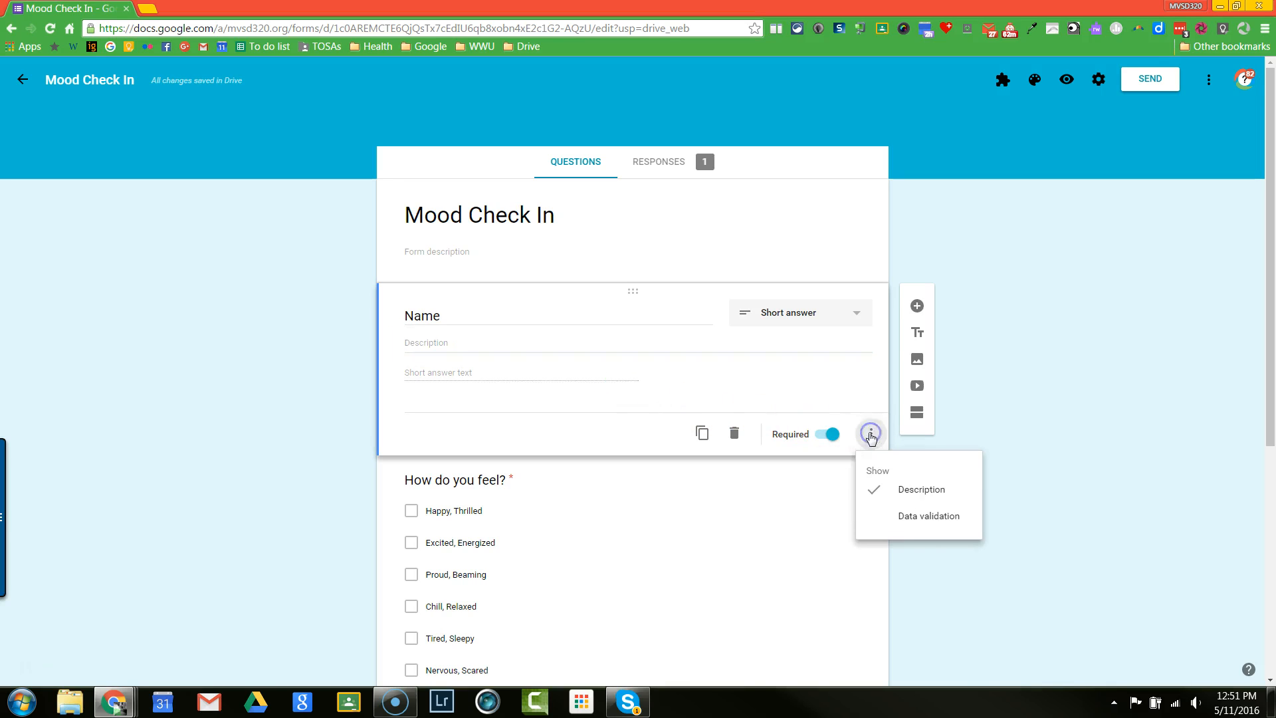
left_click(937, 525)
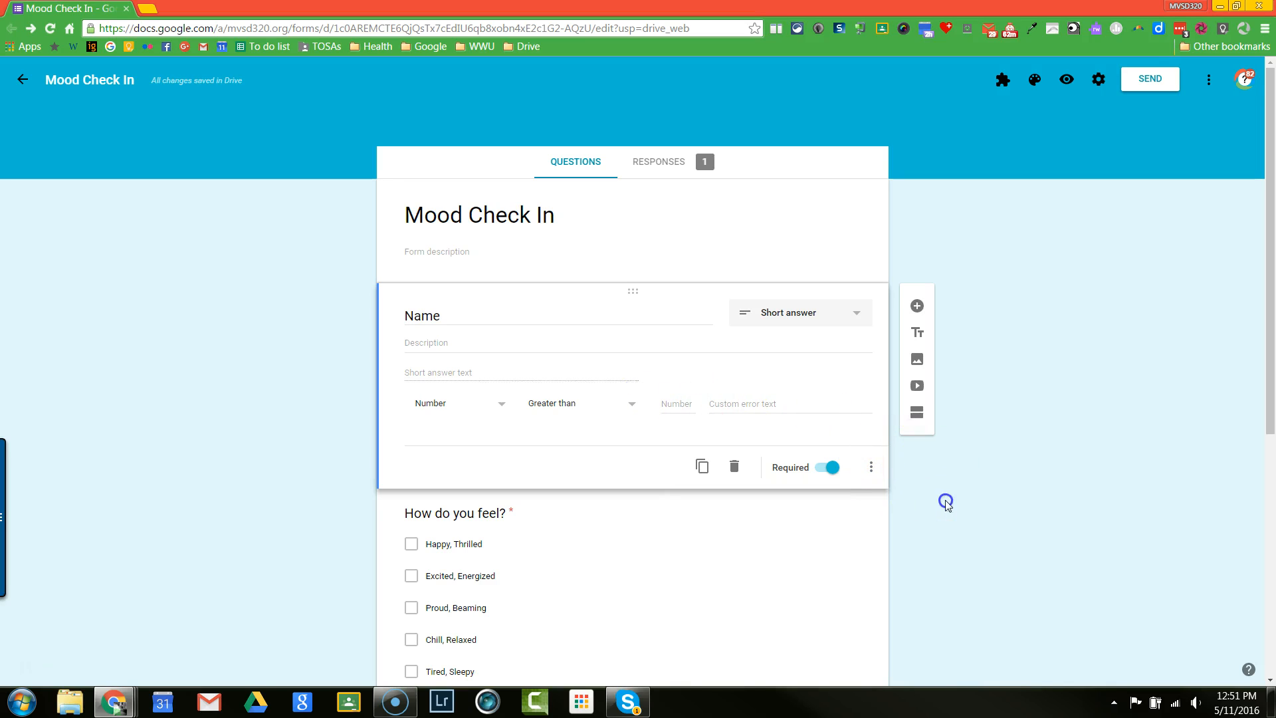
Step: Open the "How do you feel?" checkbox question for editing and look through its answer options
left_click(821, 533)
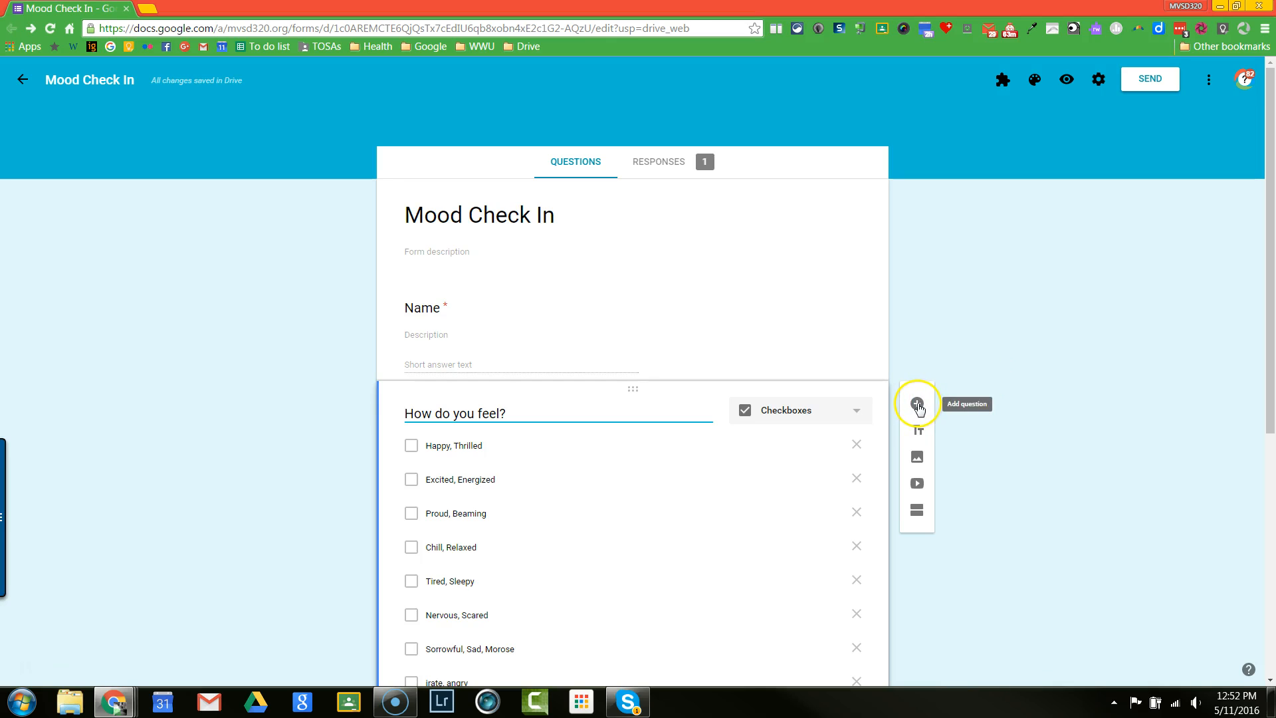
left_click_drag(1266, 396, 1269, 460)
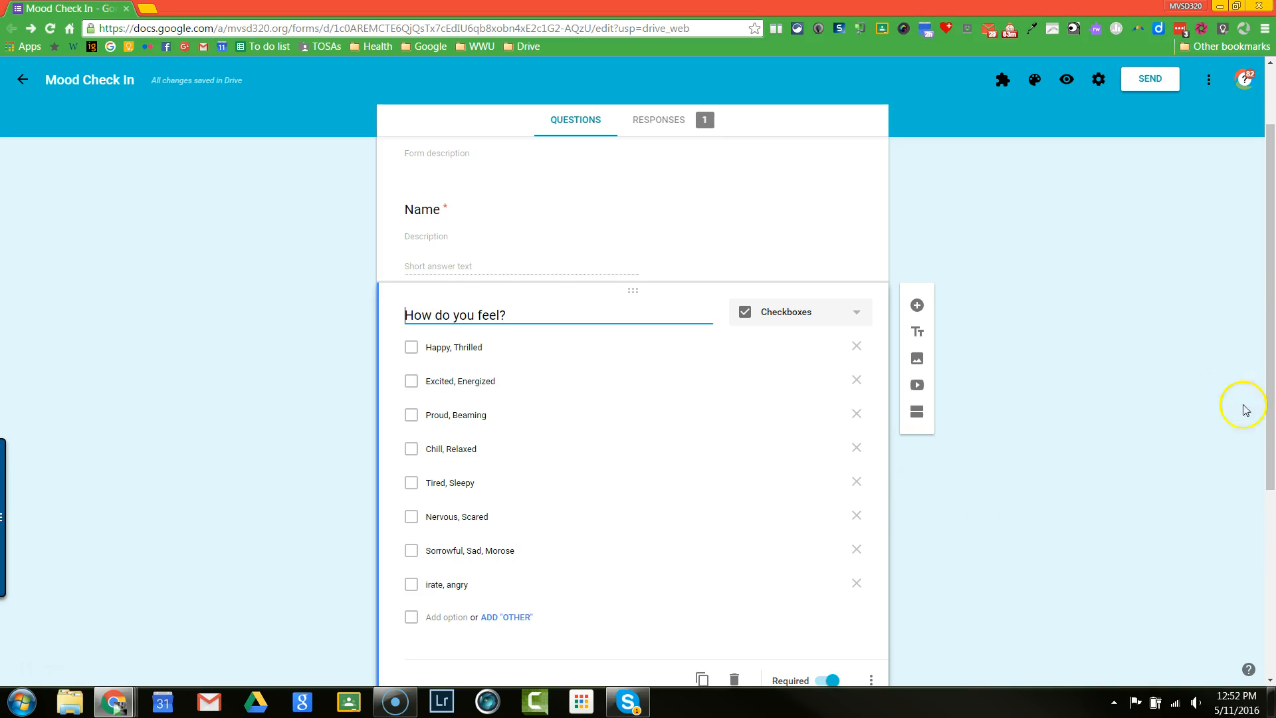
Step: Add a new section to the form after the "How do you feel?" question
left_click_drag(1273, 429, 1268, 485)
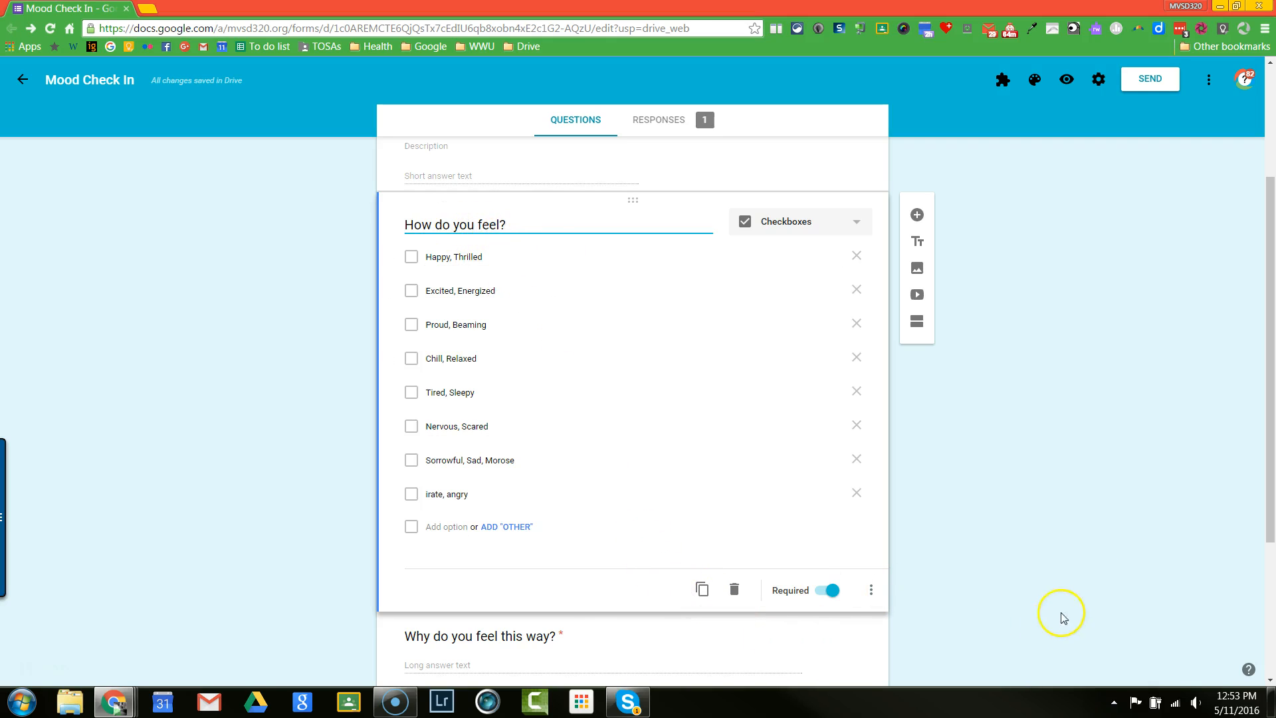
left_click(918, 243)
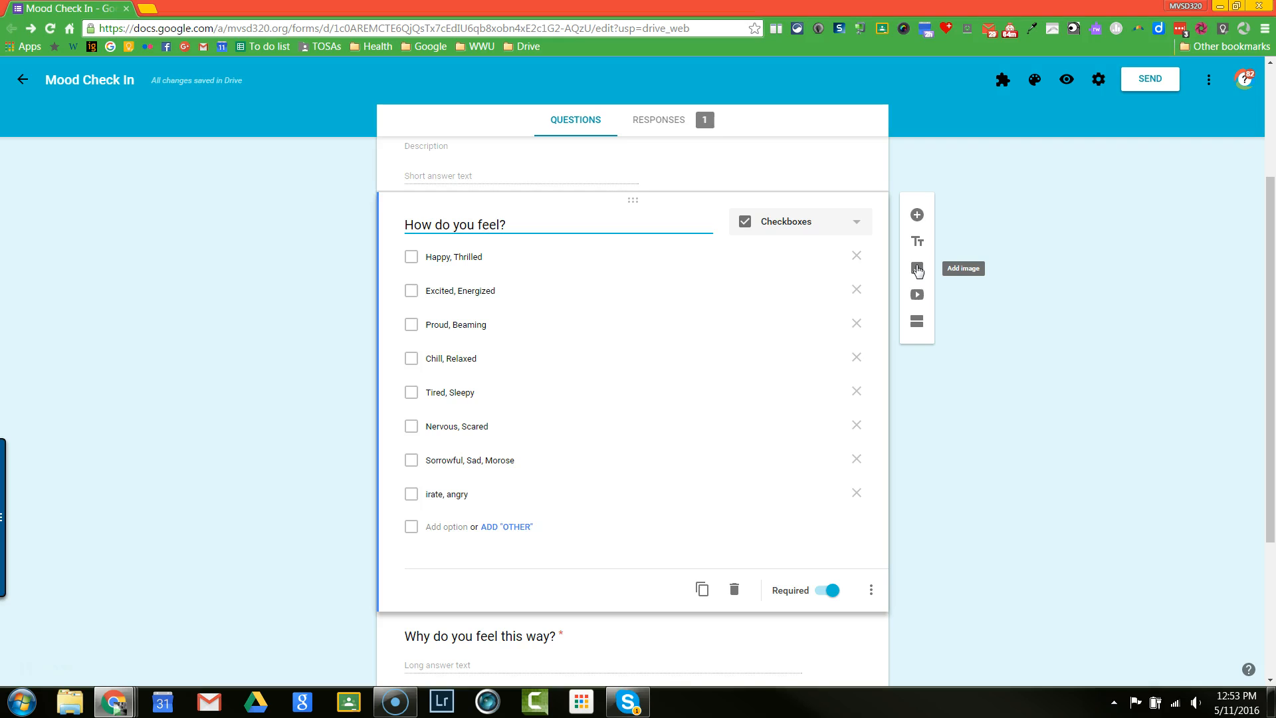
left_click(920, 323)
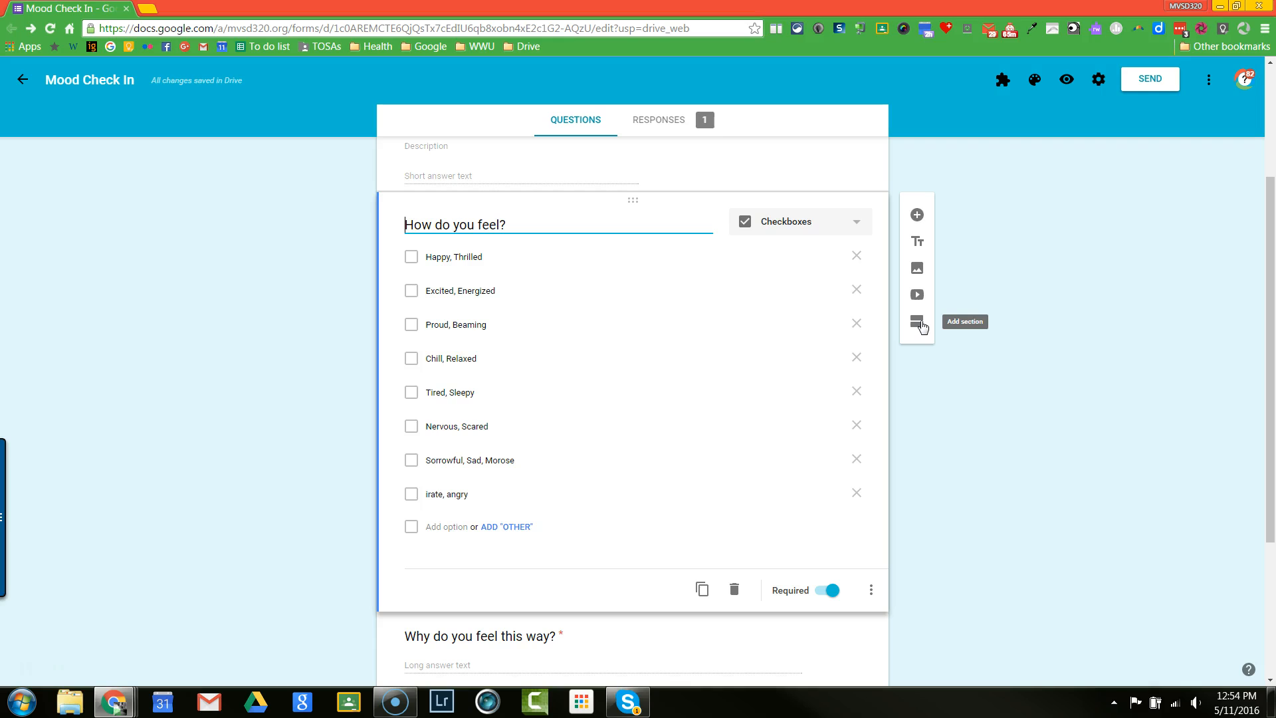
left_click(980, 461)
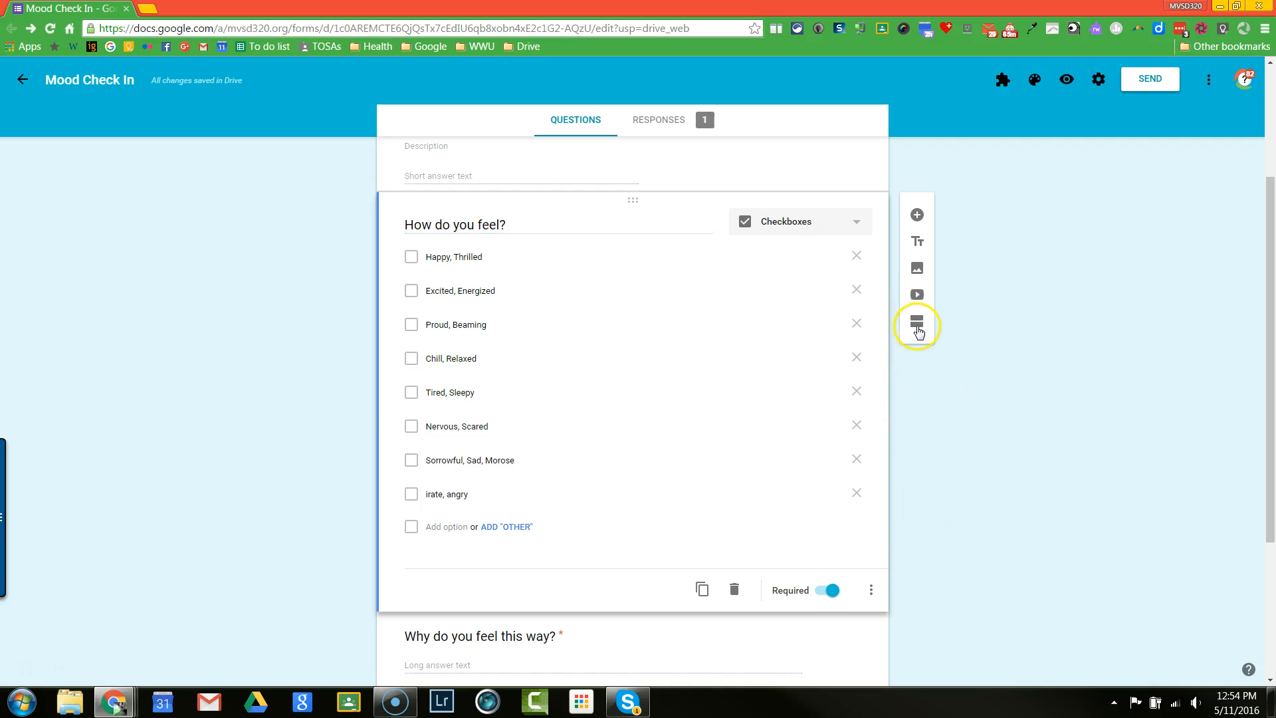
left_click(917, 326)
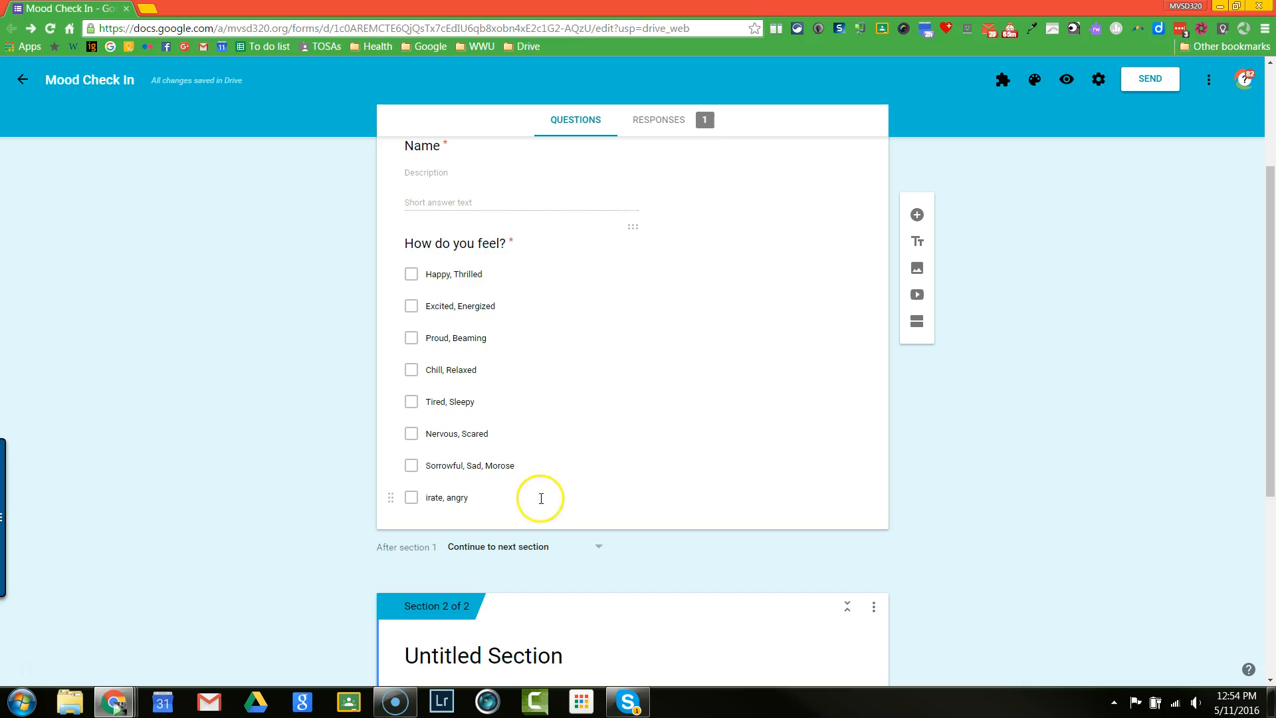
Step: Look through the "After section 1" navigation choices and merge the untitled section with the one above
left_click(598, 548)
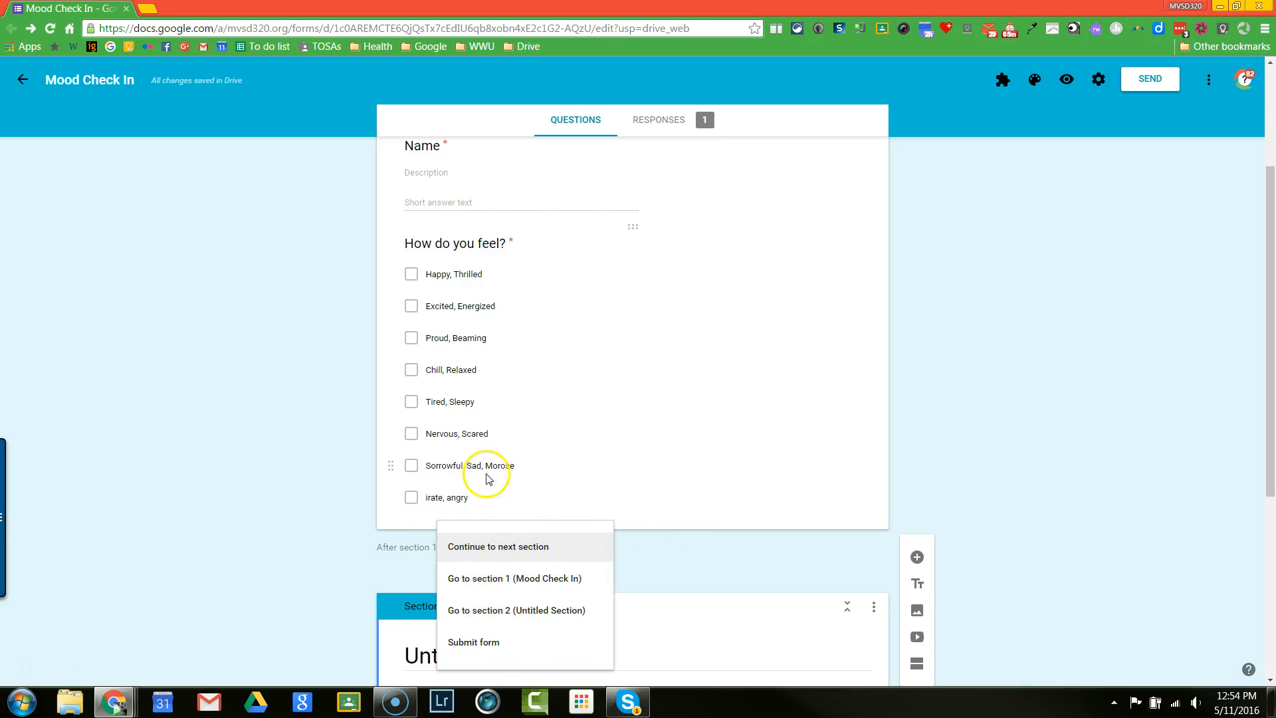
left_click(641, 568)
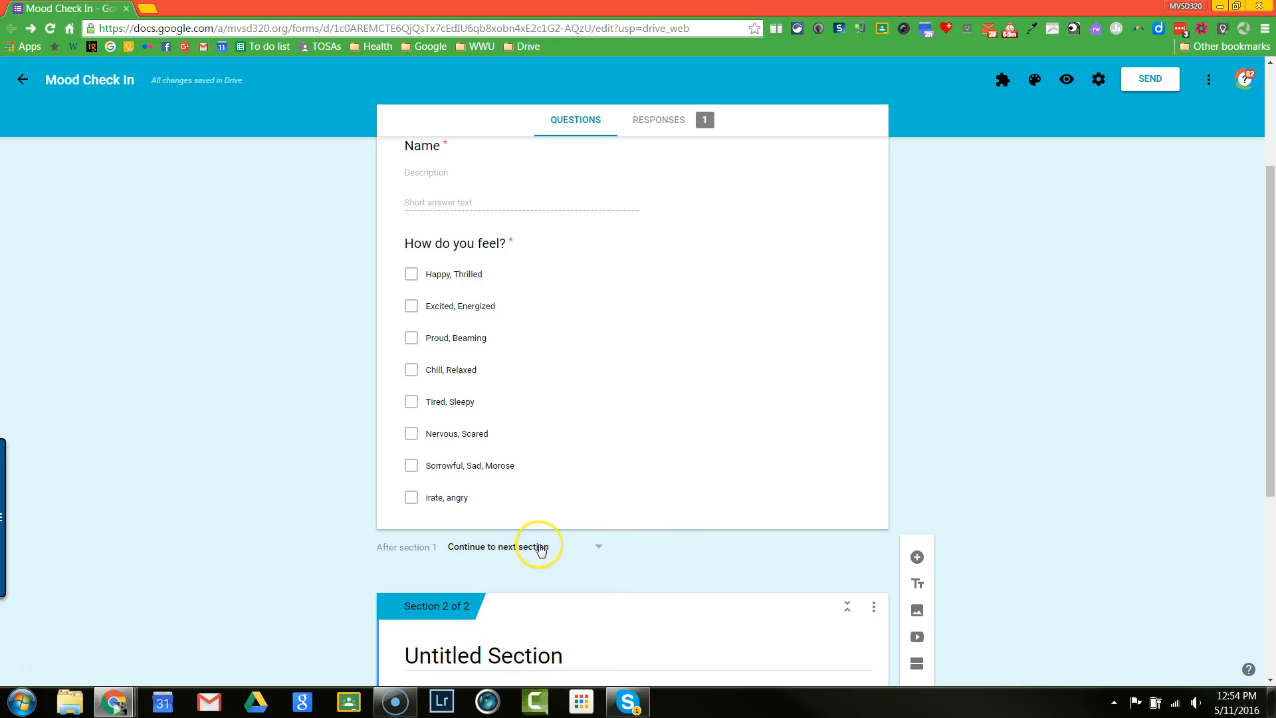
left_click(874, 606)
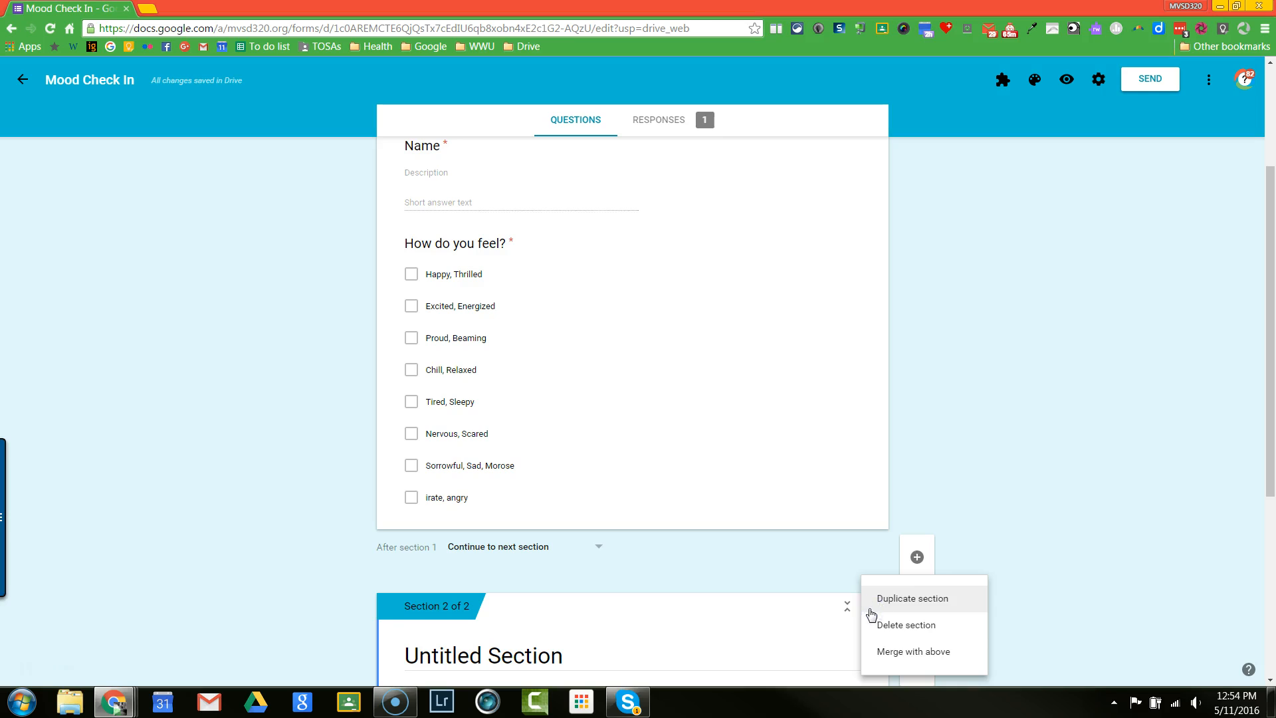
left_click(900, 653)
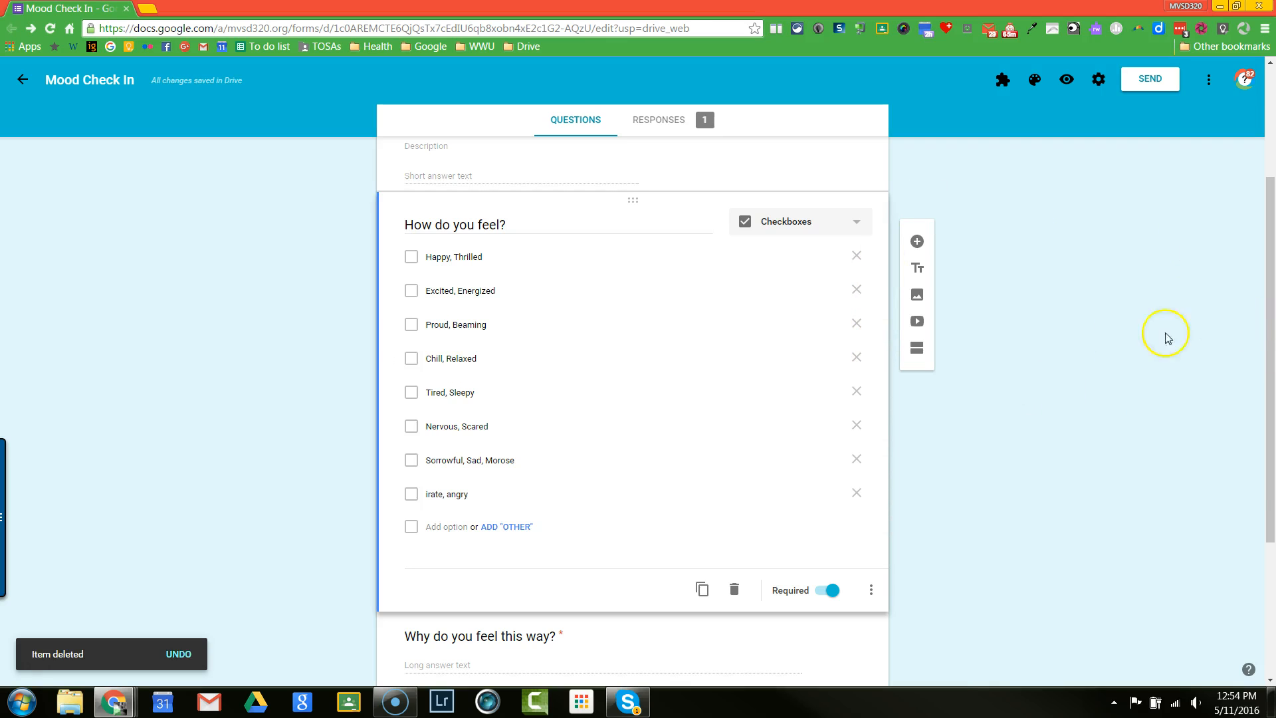
Step: Open the "Why do you feel this way?" question and check its available question types, keeping Paragraph
left_click_drag(1266, 336, 1268, 372)
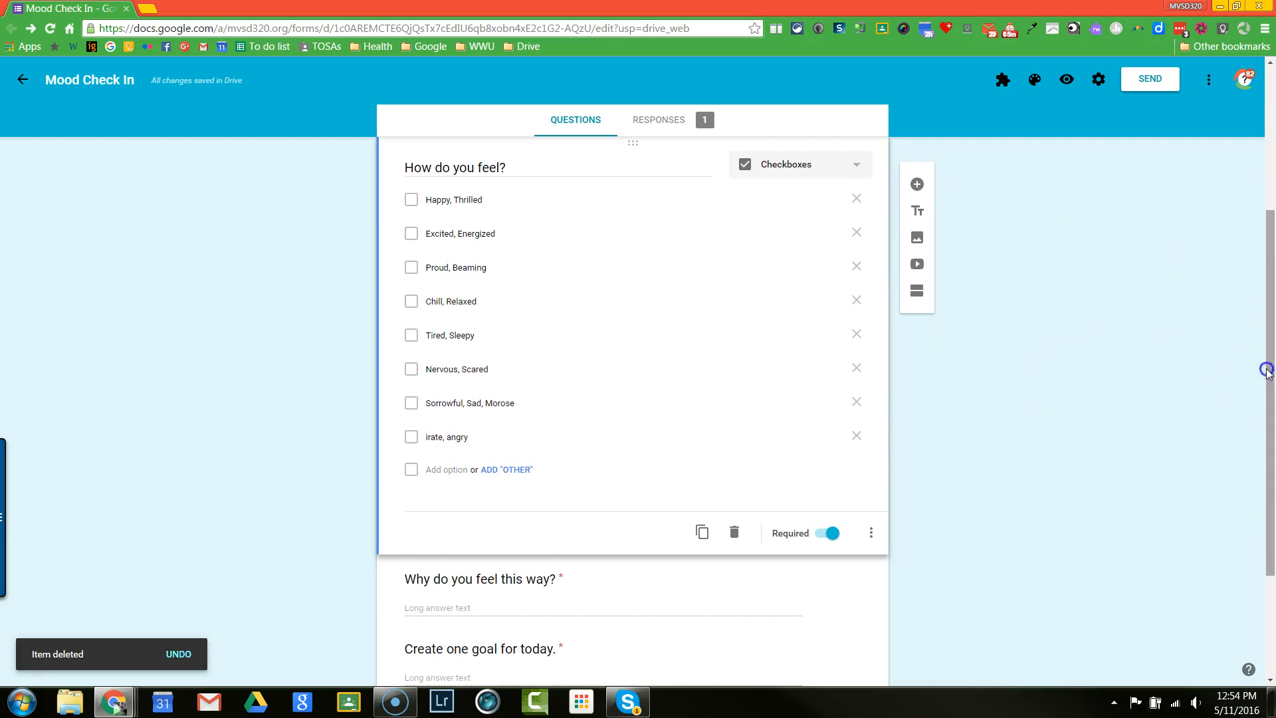
left_click(881, 608)
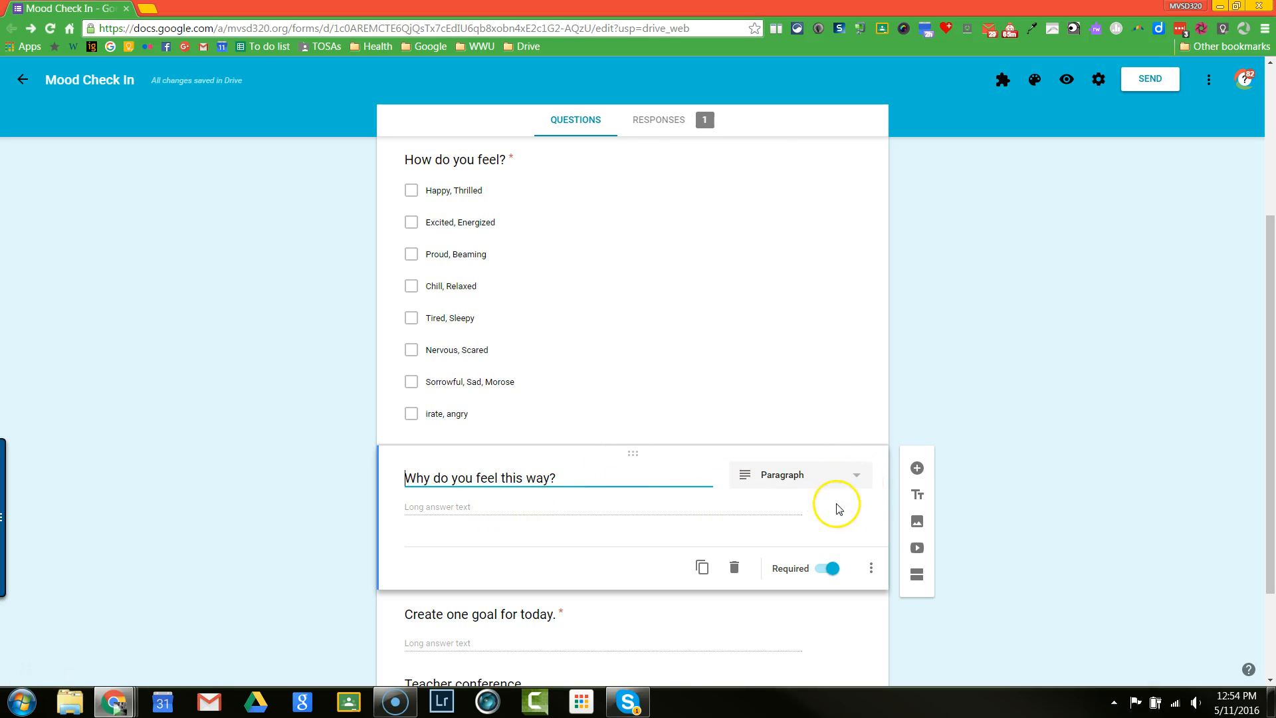
left_click(844, 485)
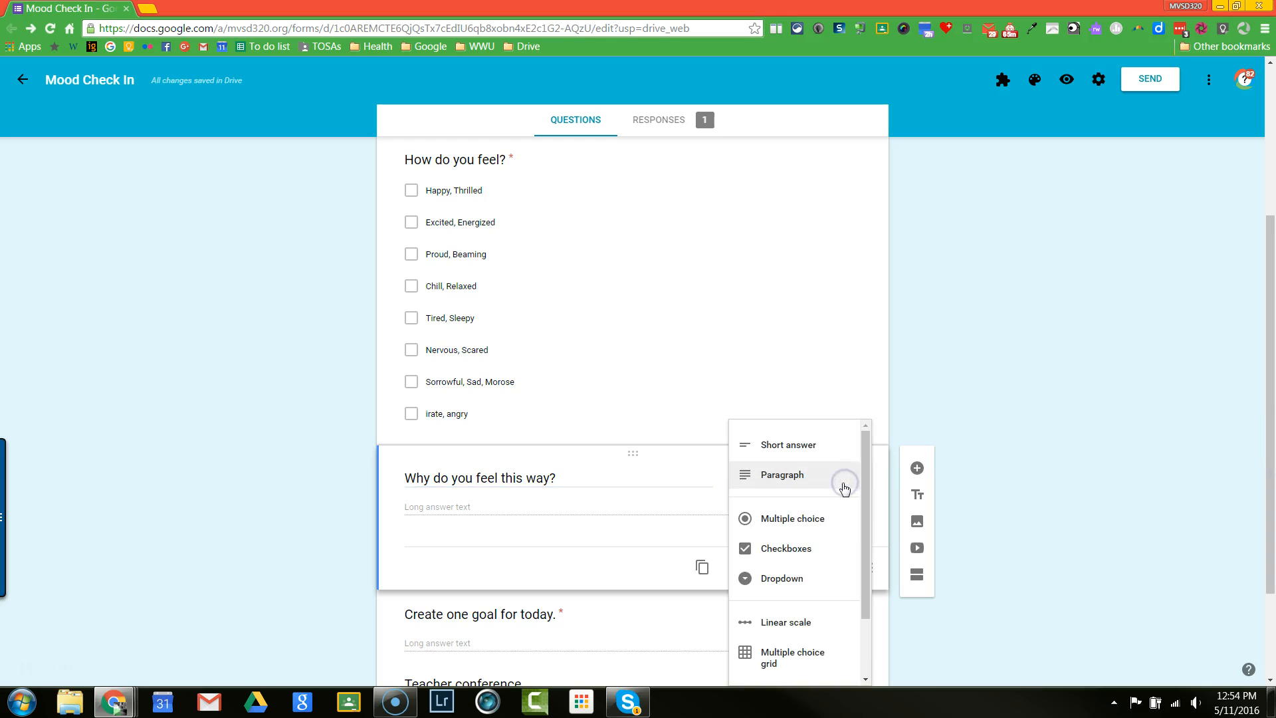
left_click(846, 487)
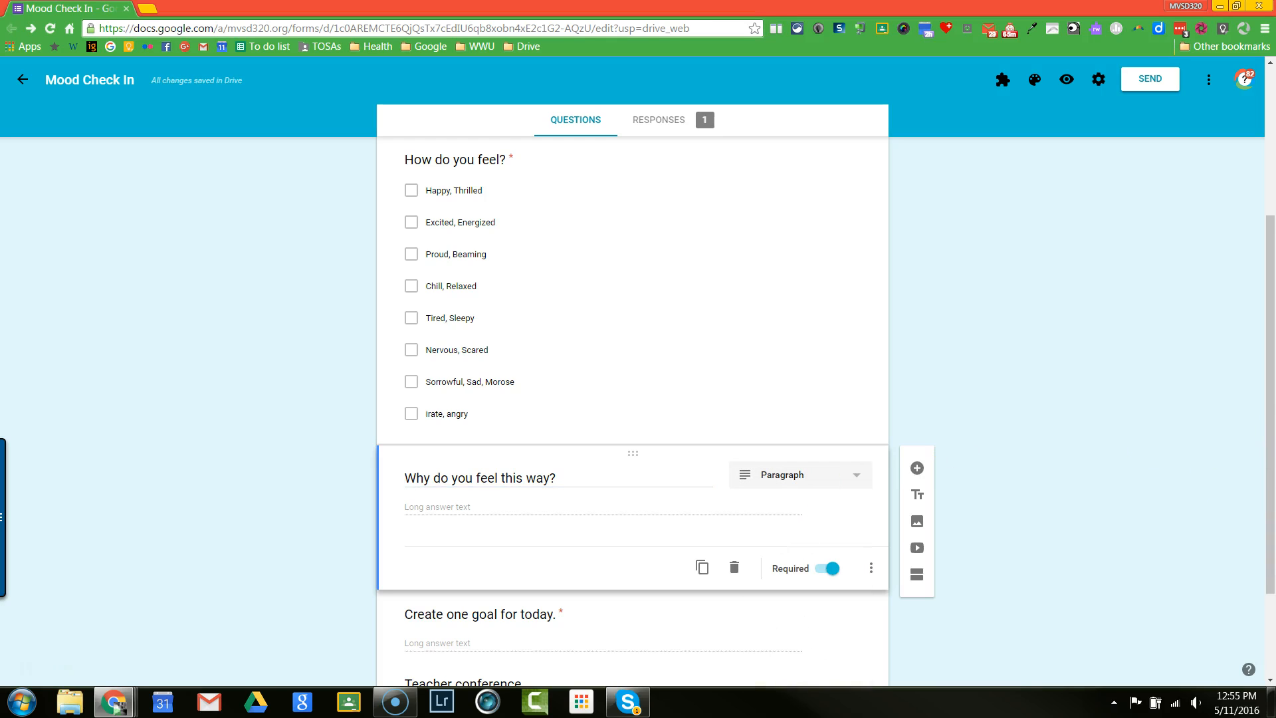
left_click_drag(1270, 496, 1270, 572)
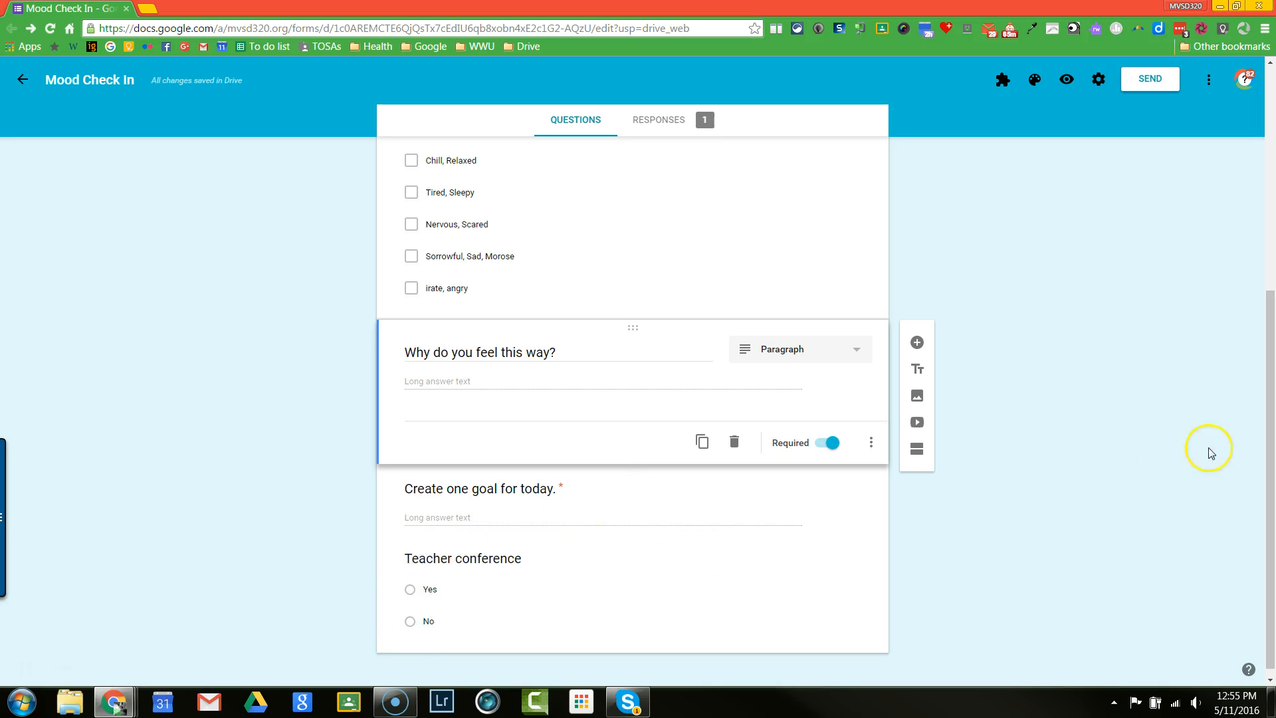
Step: Show the list of add-ons installed for the form, including Choice Eliminator 2, docAppender and Form Publisher
left_click_drag(1270, 499, 1263, 301)
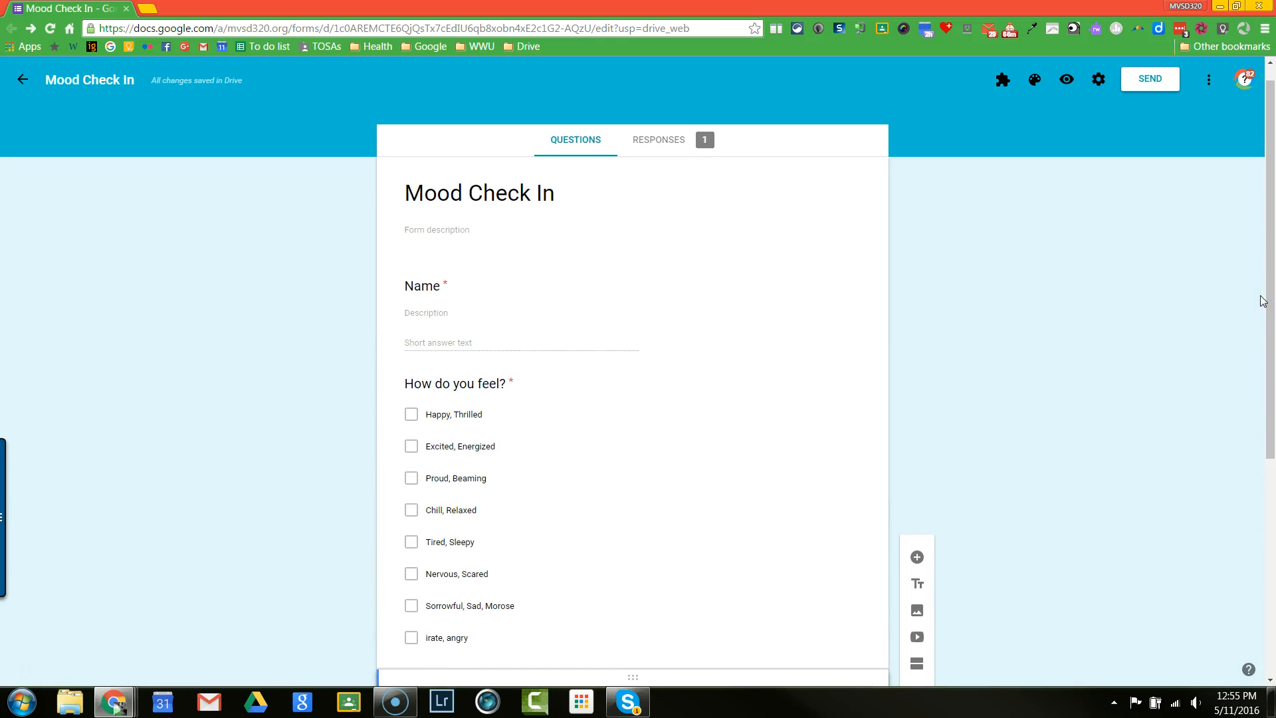
left_click(1213, 306)
left_click_drag(1271, 452, 1267, 426)
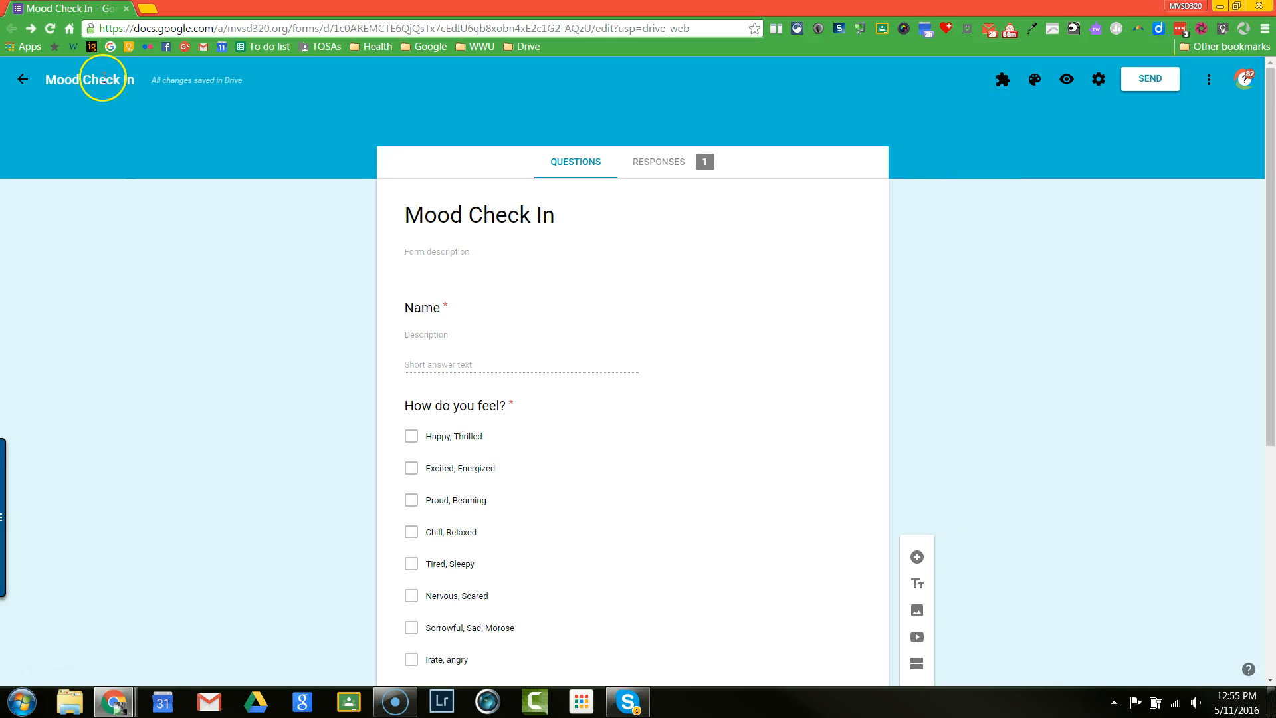
left_click(1001, 93)
left_click(1001, 85)
left_click(1004, 87)
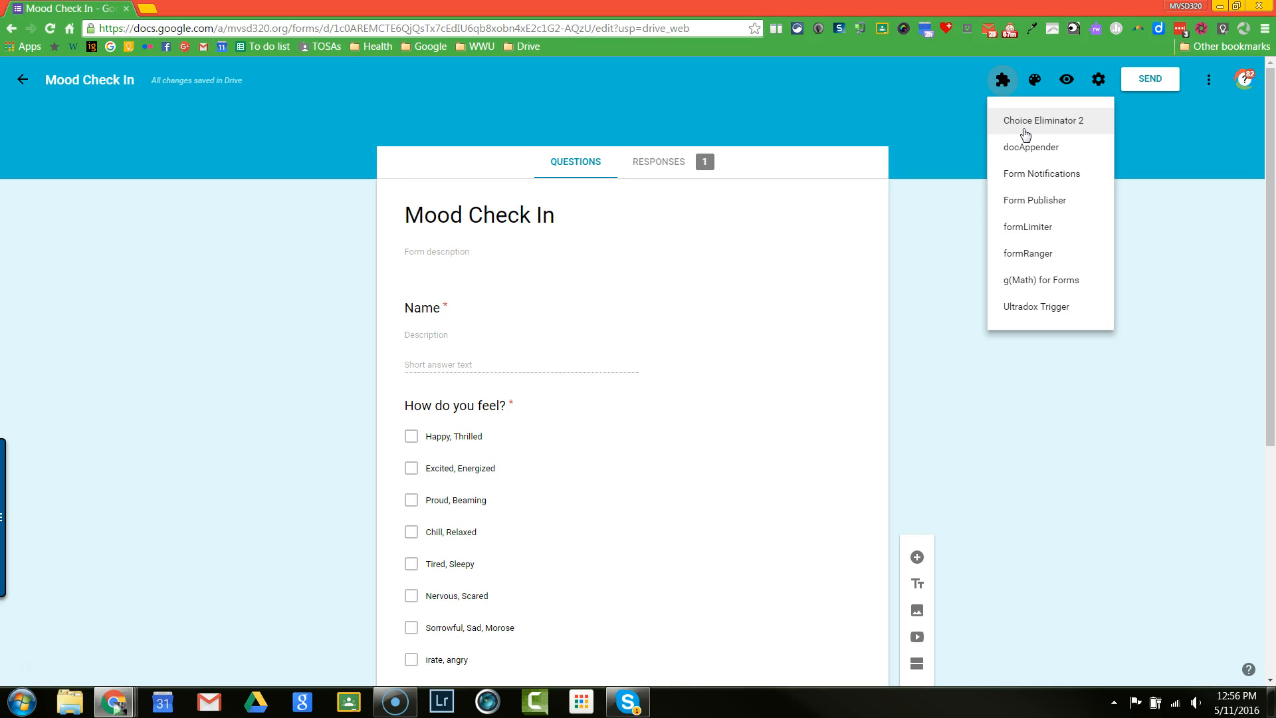
left_click(1034, 150)
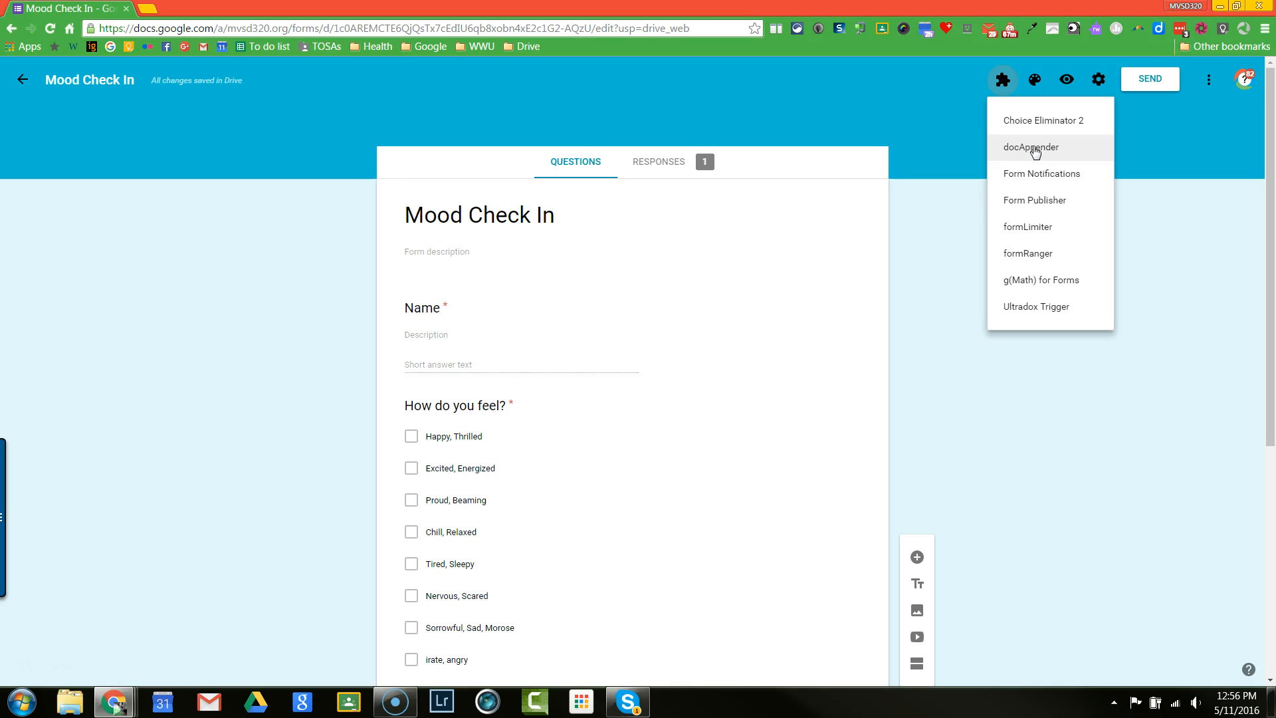
left_click(1033, 212)
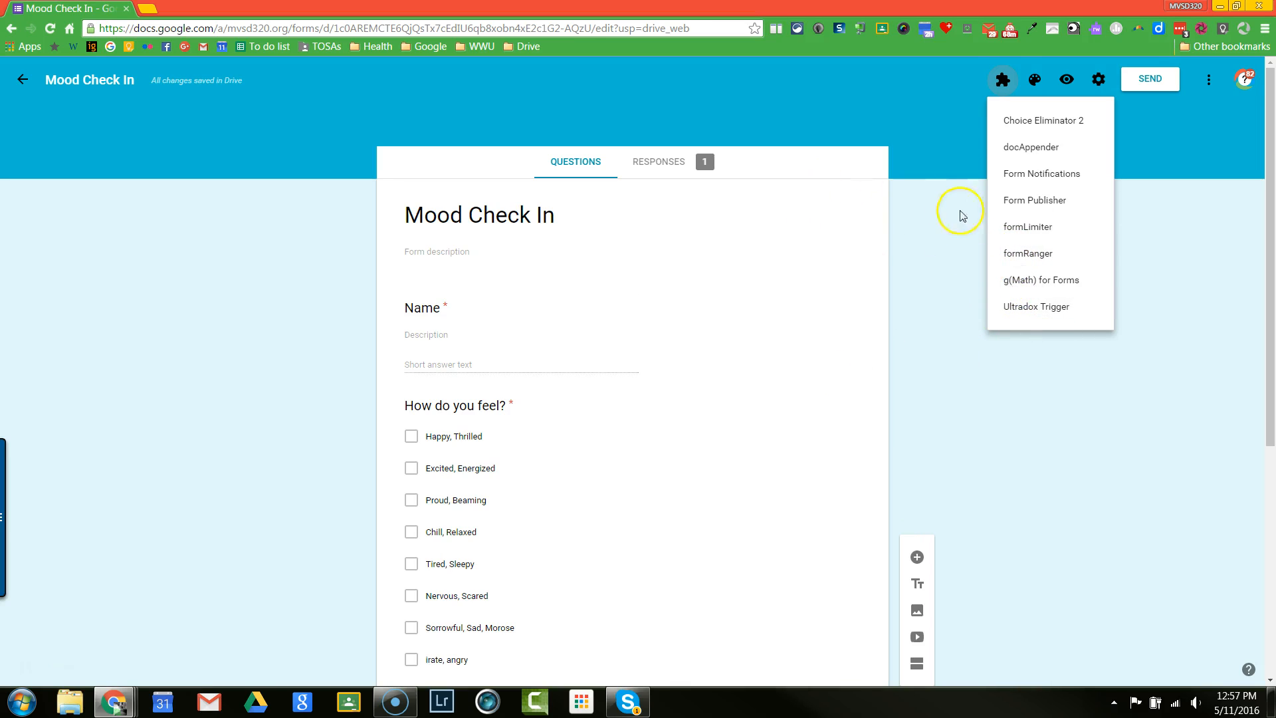
left_click(1002, 83)
left_click(1002, 84)
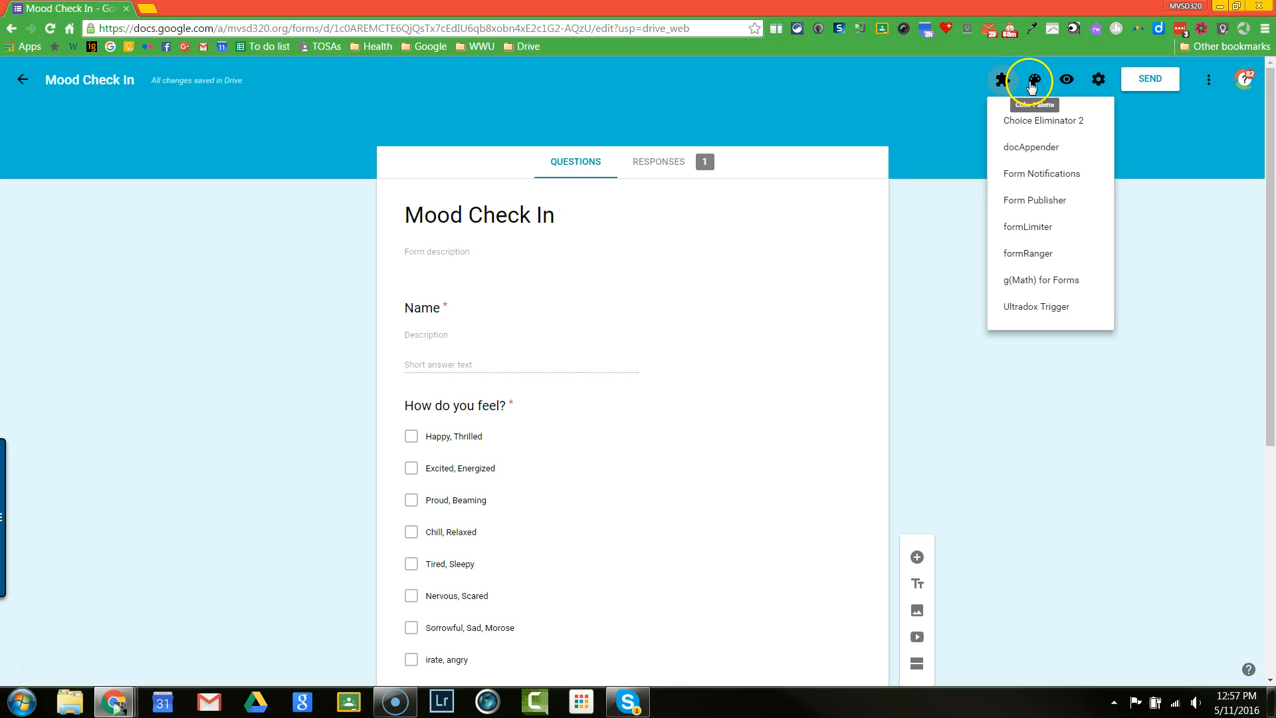
Step: Apply the purple bubbles header image from the Work and School themes to the form
left_click(1032, 83)
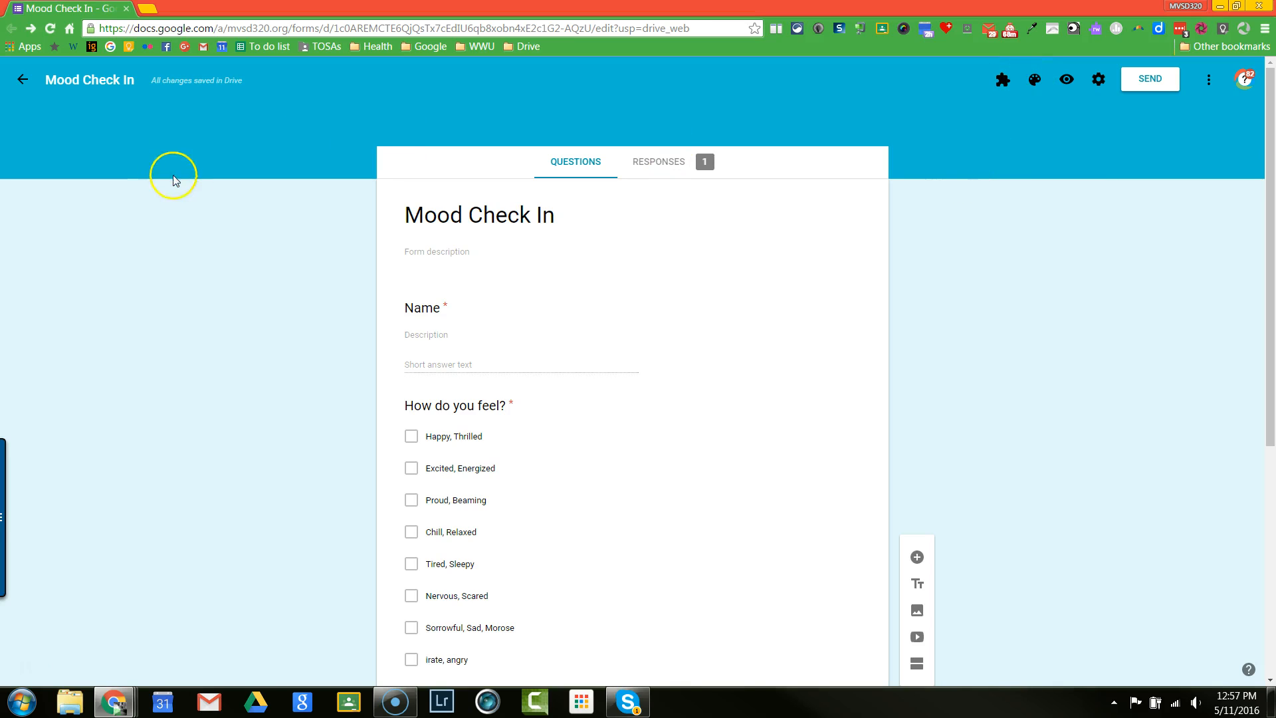
left_click(1035, 81)
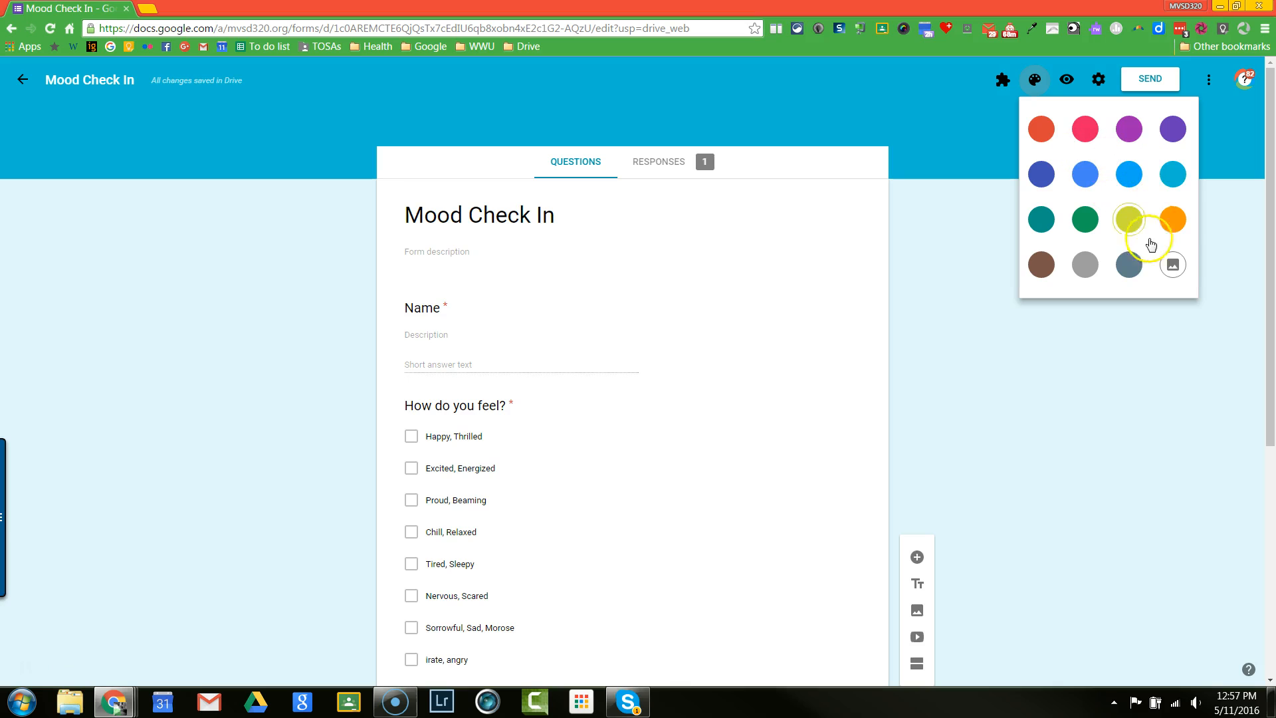
left_click(1173, 267)
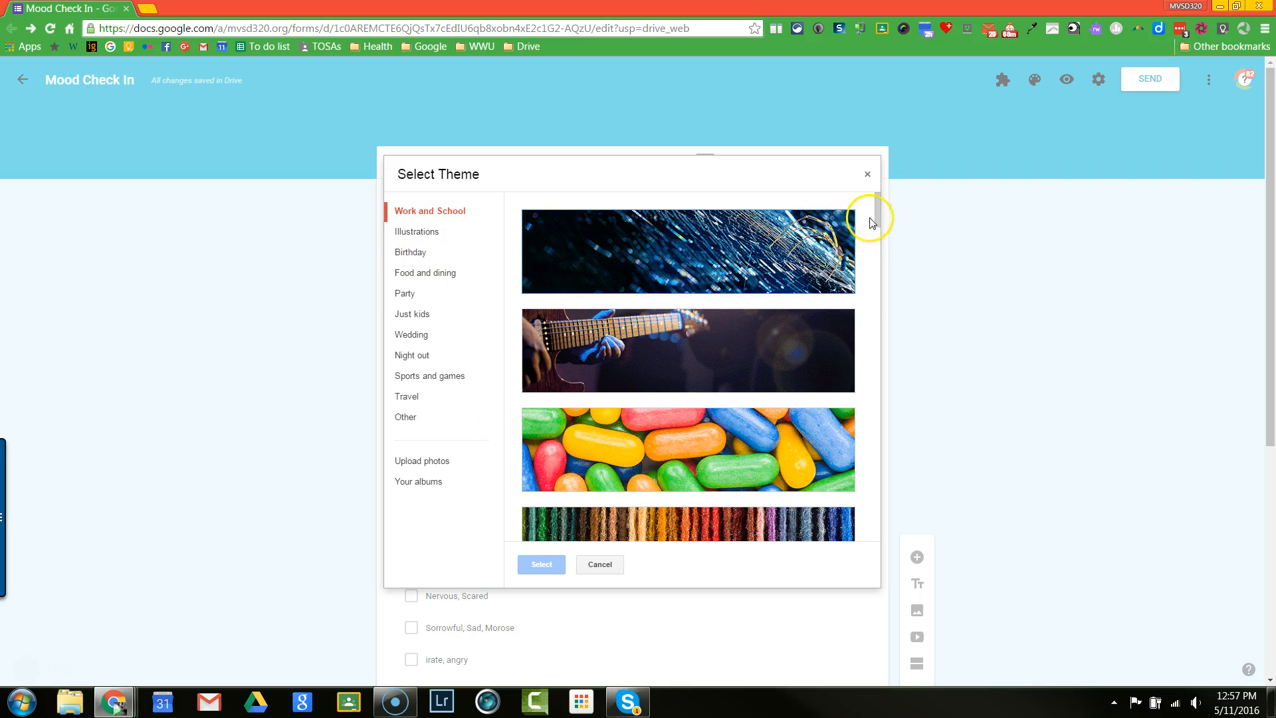
left_click(878, 319)
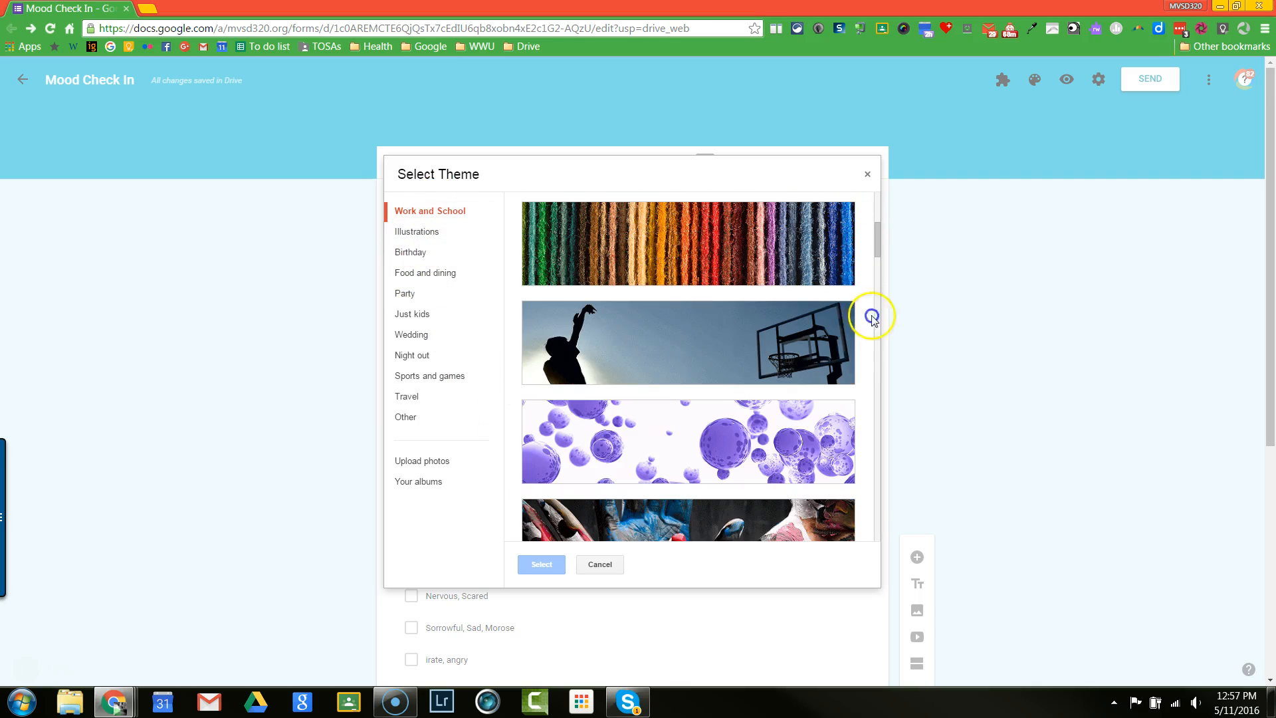
left_click(781, 439)
left_click(543, 565)
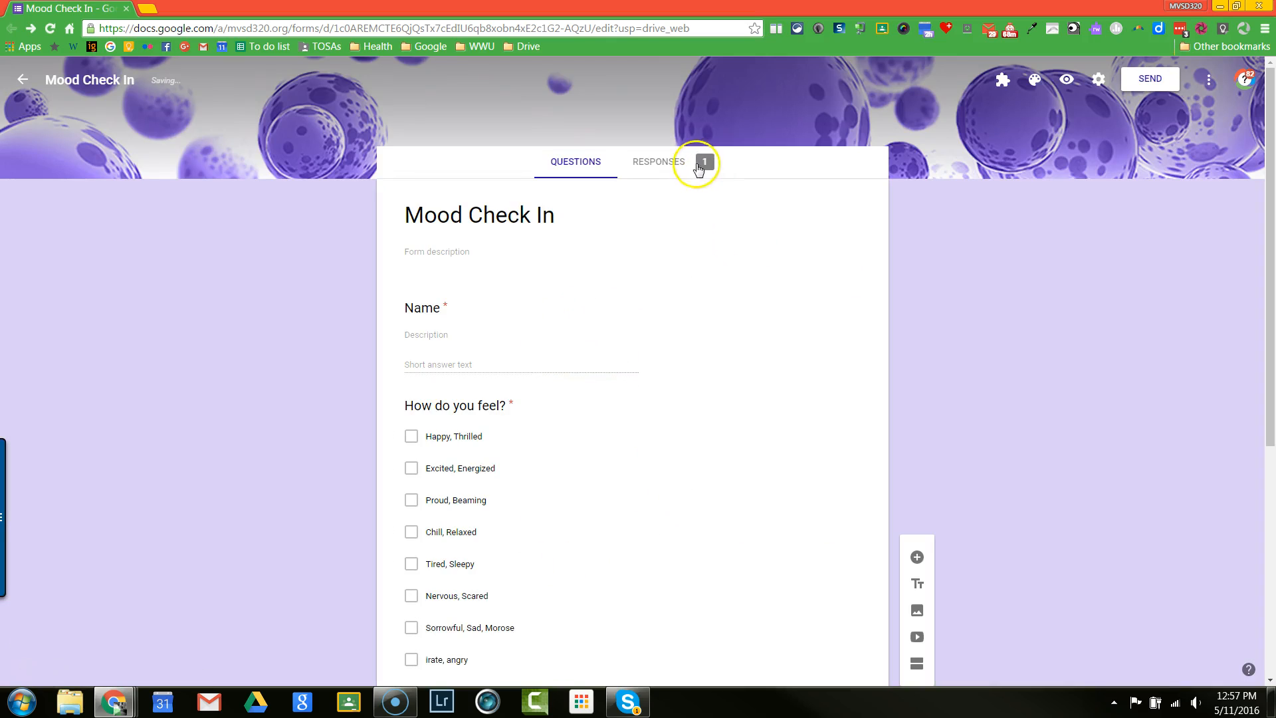
Step: Review the theme image sources, including Upload photos and Your albums, and leave the theme selection without changing it
left_click(1032, 82)
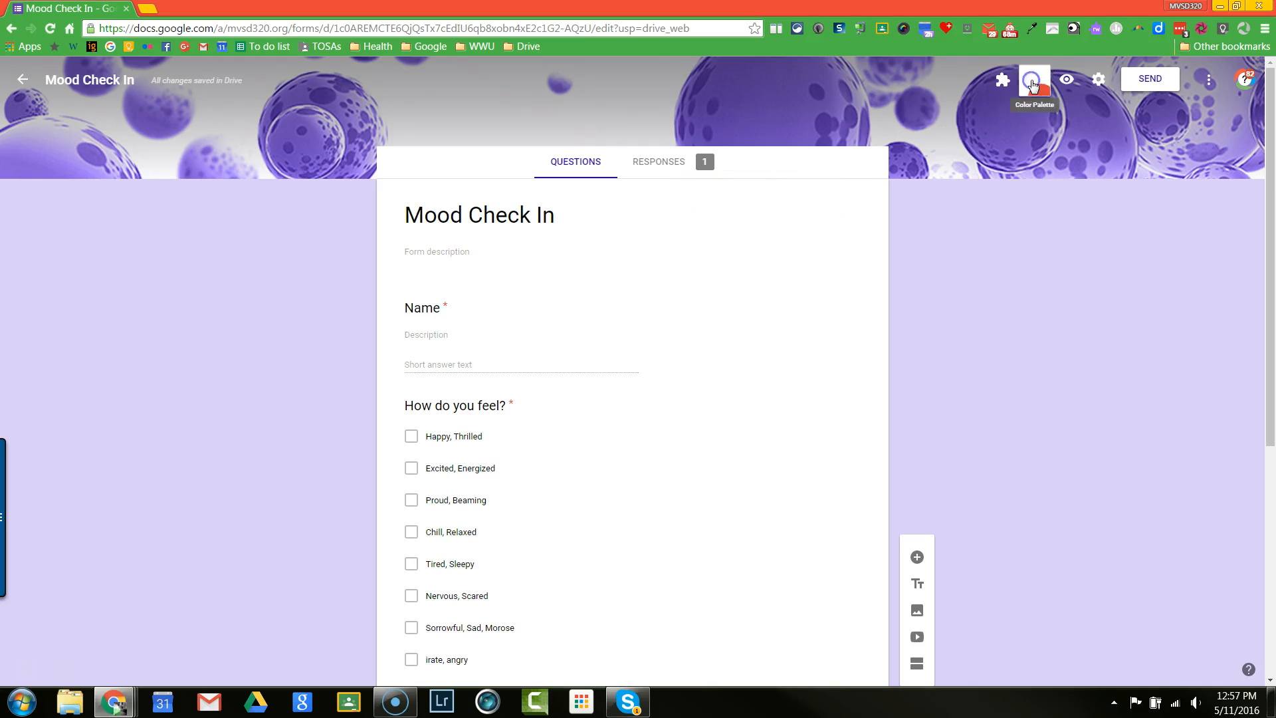
left_click(1170, 266)
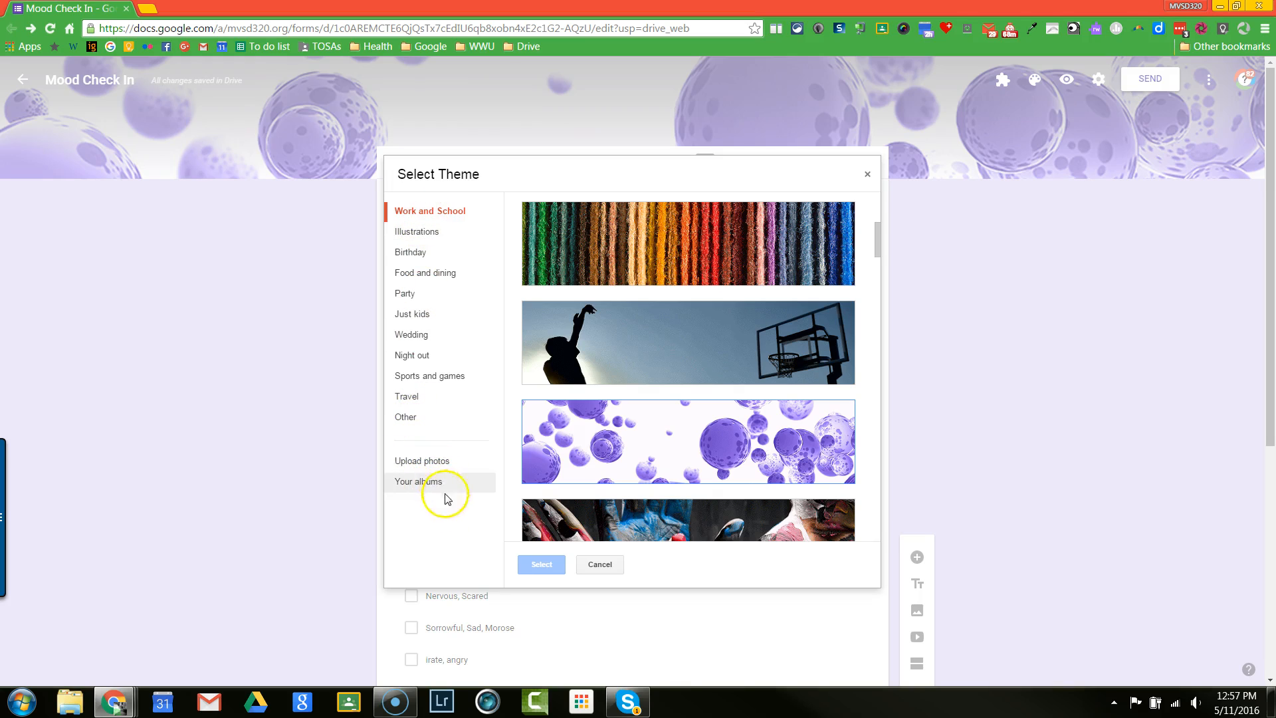
left_click(611, 565)
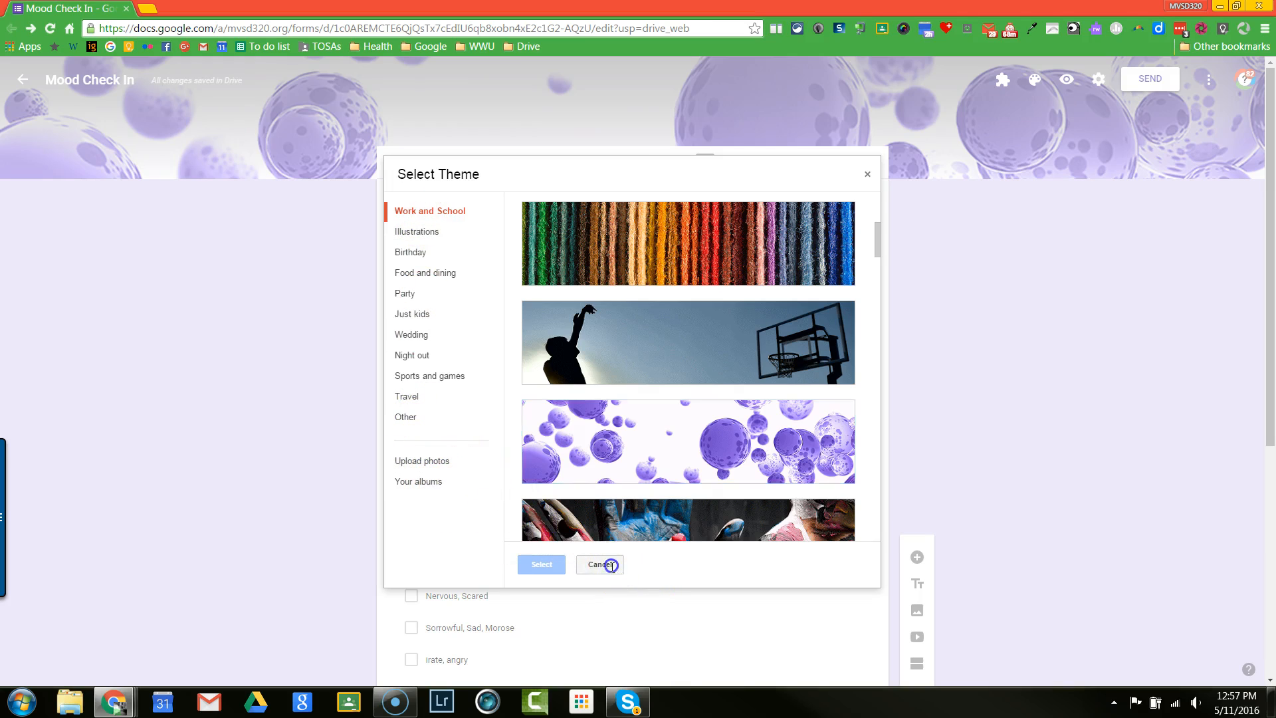
Step: Preview the Mood Check In form as respondents see it and return to the form editor
left_click(1068, 80)
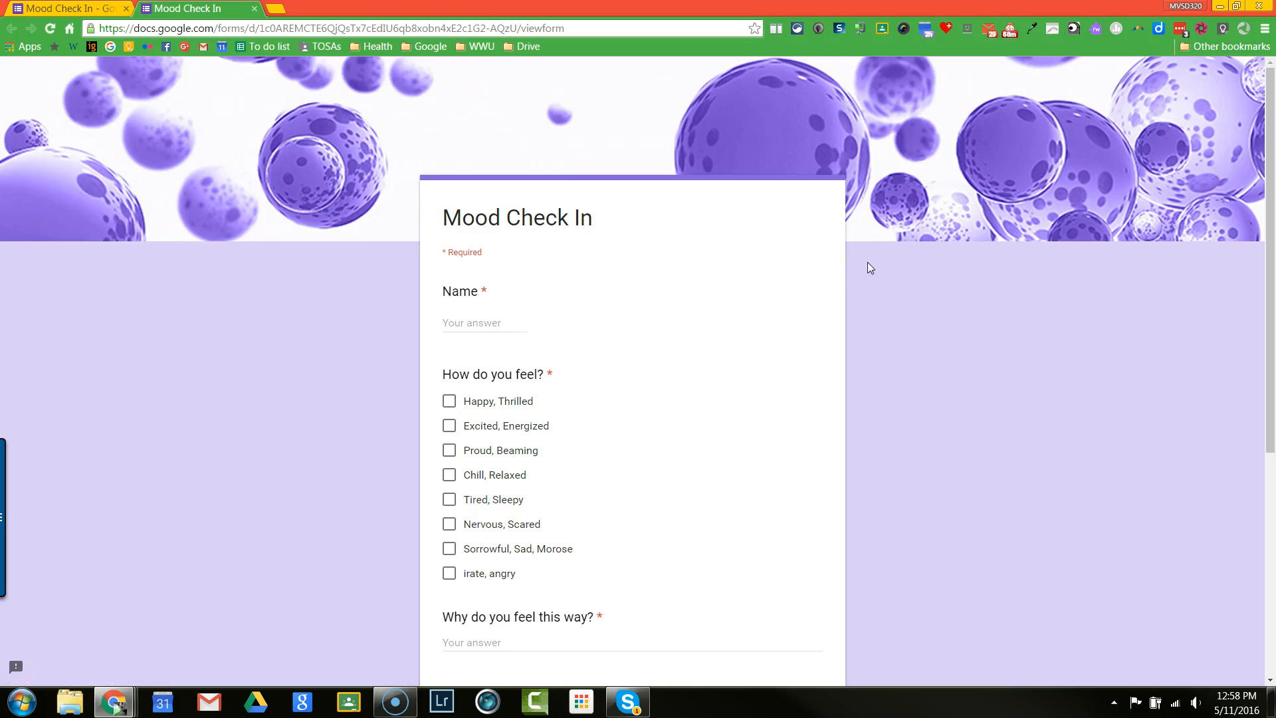
left_click(83, 9)
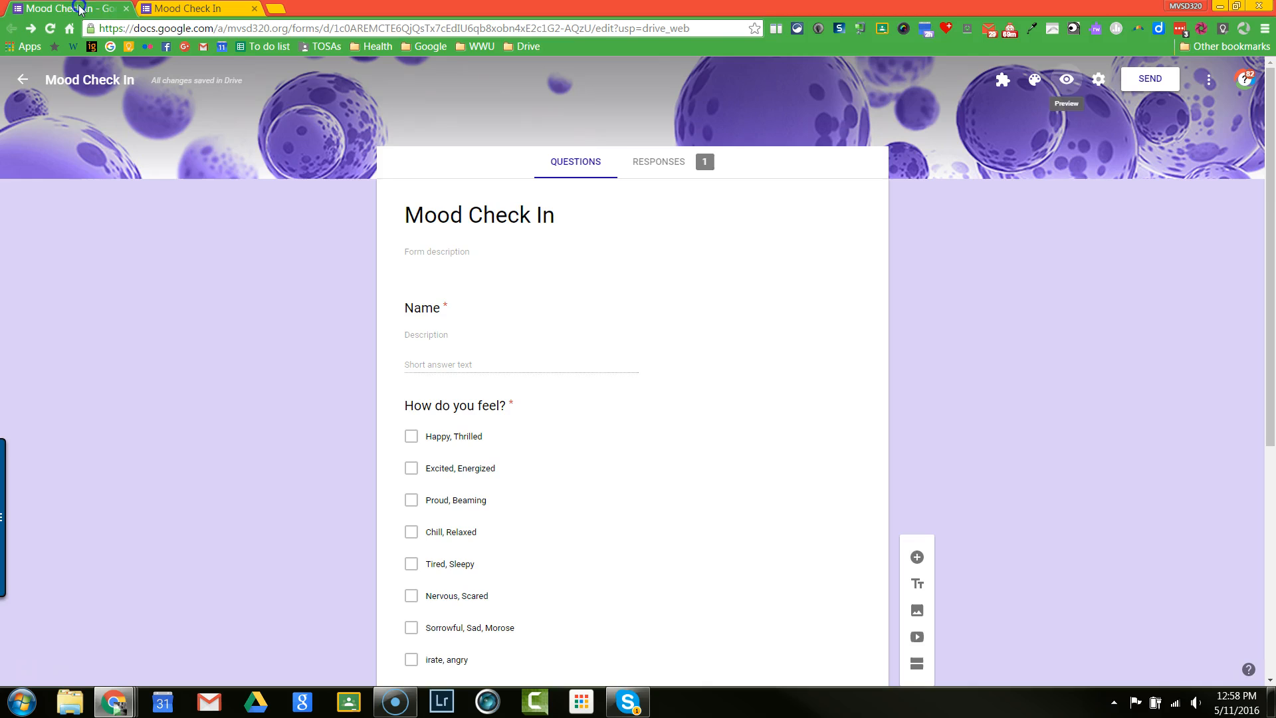
Step: Open the form settings and review the choices for who can respond, keeping Anyone
left_click(1097, 84)
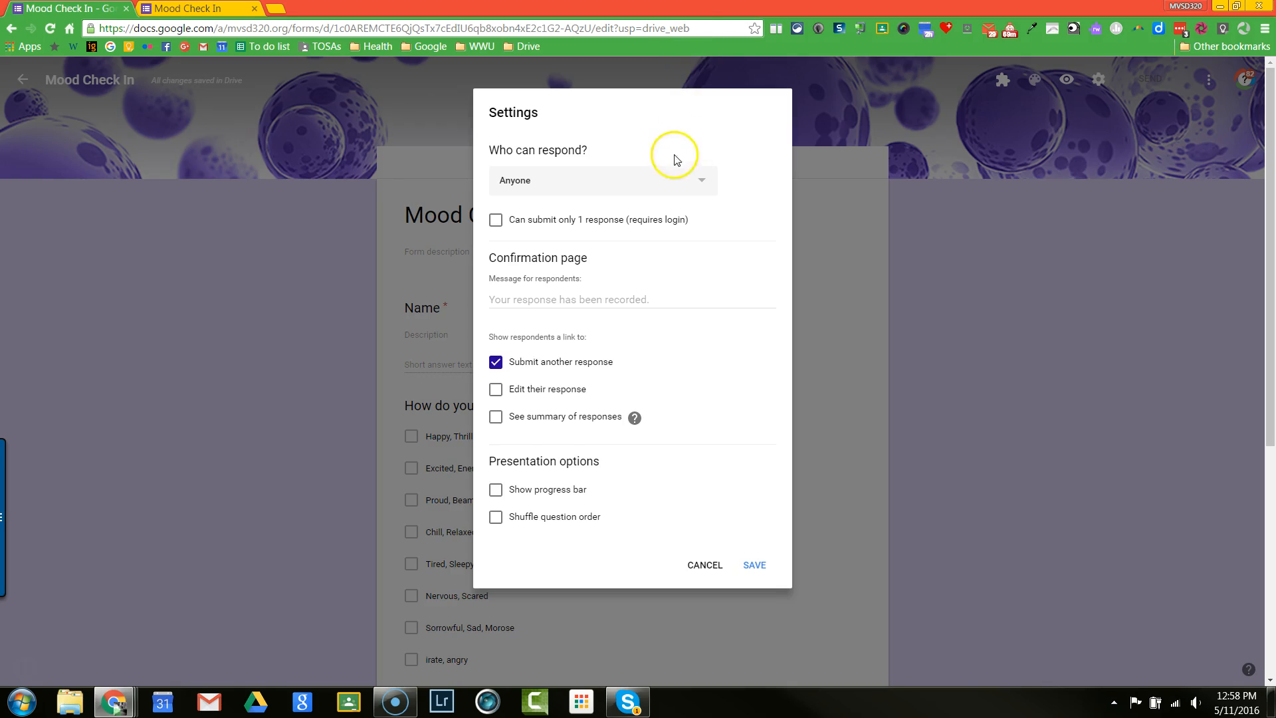
left_click(698, 178)
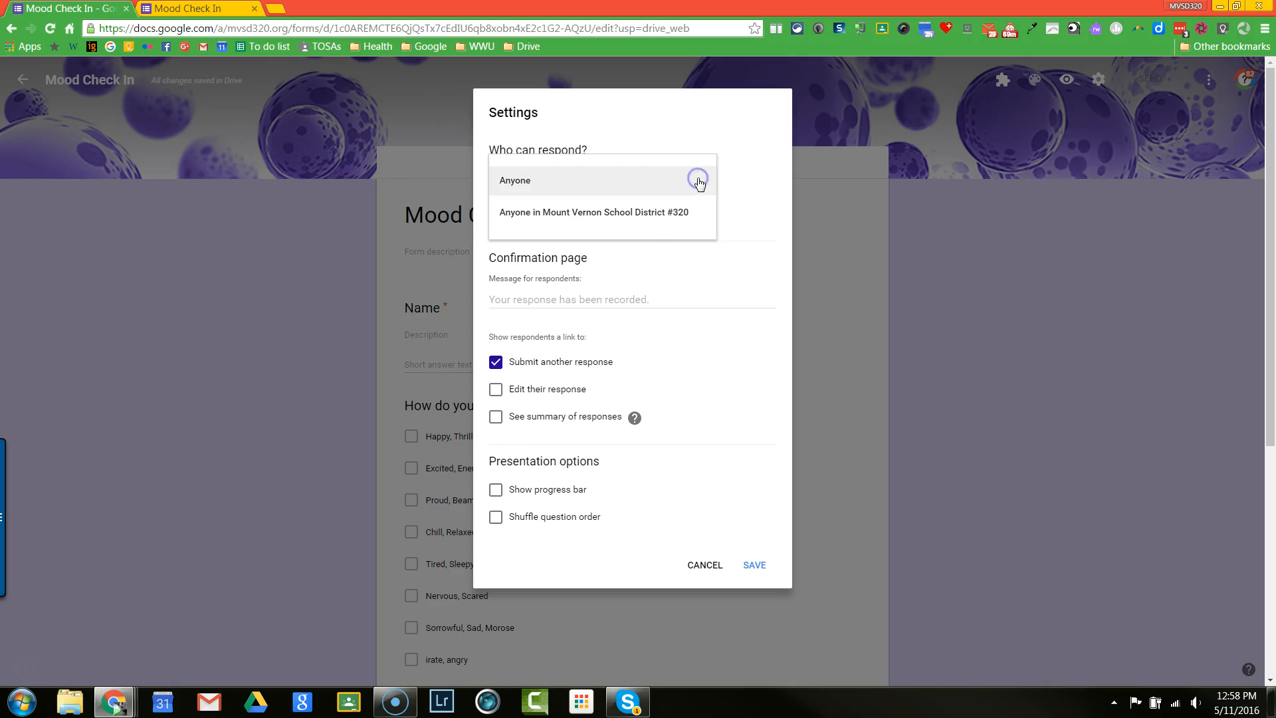
left_click(640, 222)
left_click(525, 183)
left_click(528, 188)
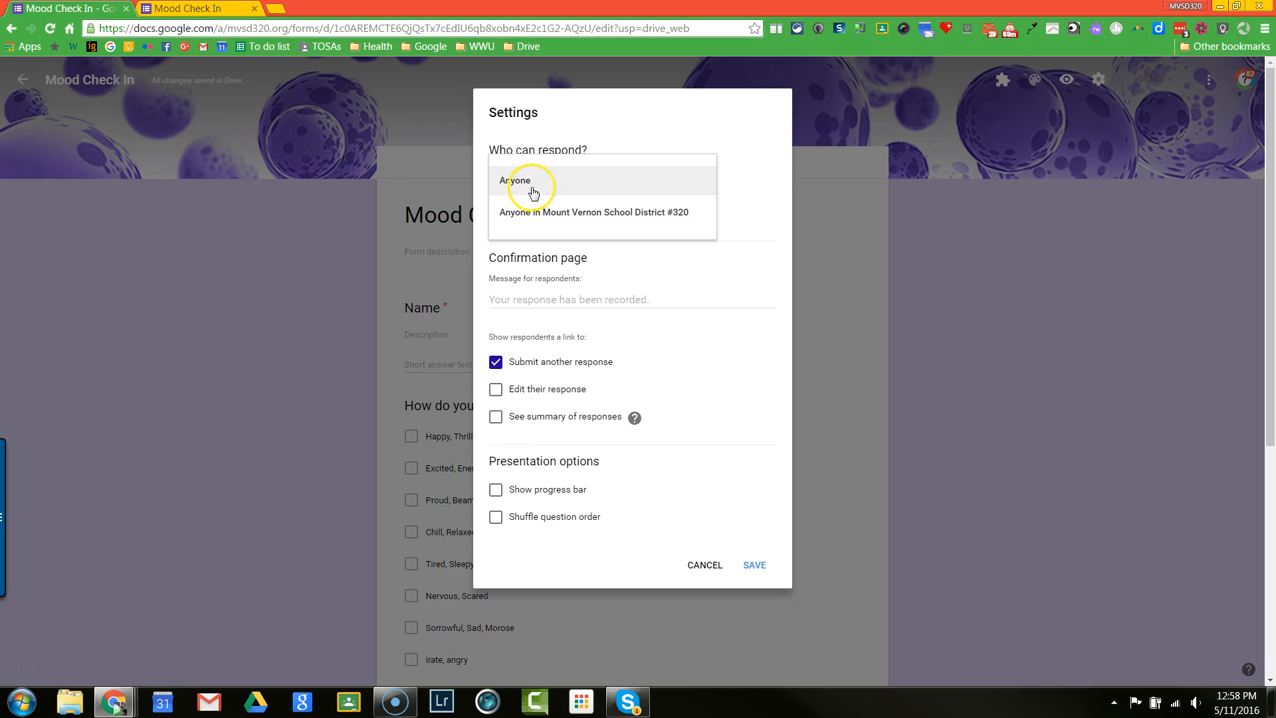
left_click(524, 190)
left_click(531, 187)
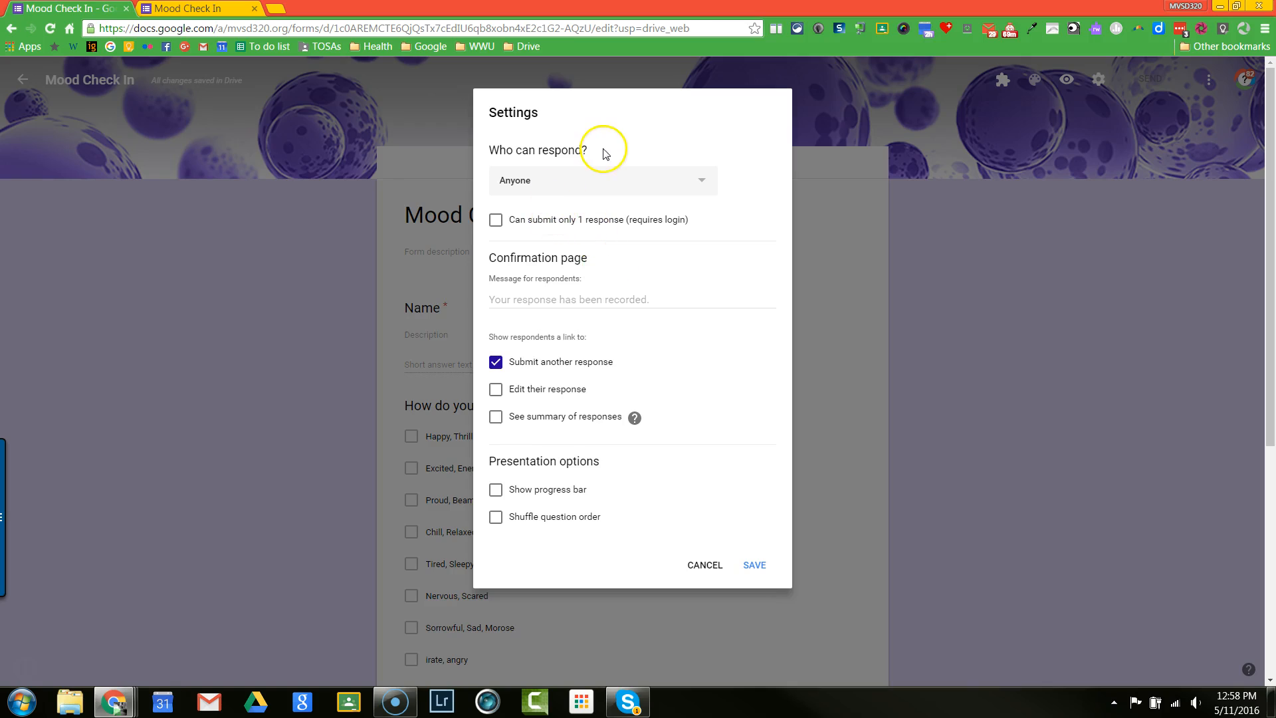
Step: Switch the one-response limit on and back off, and open the confirmation message for respondents for editing
left_click(496, 220)
left_click(496, 222)
left_click(596, 301)
left_click(617, 294)
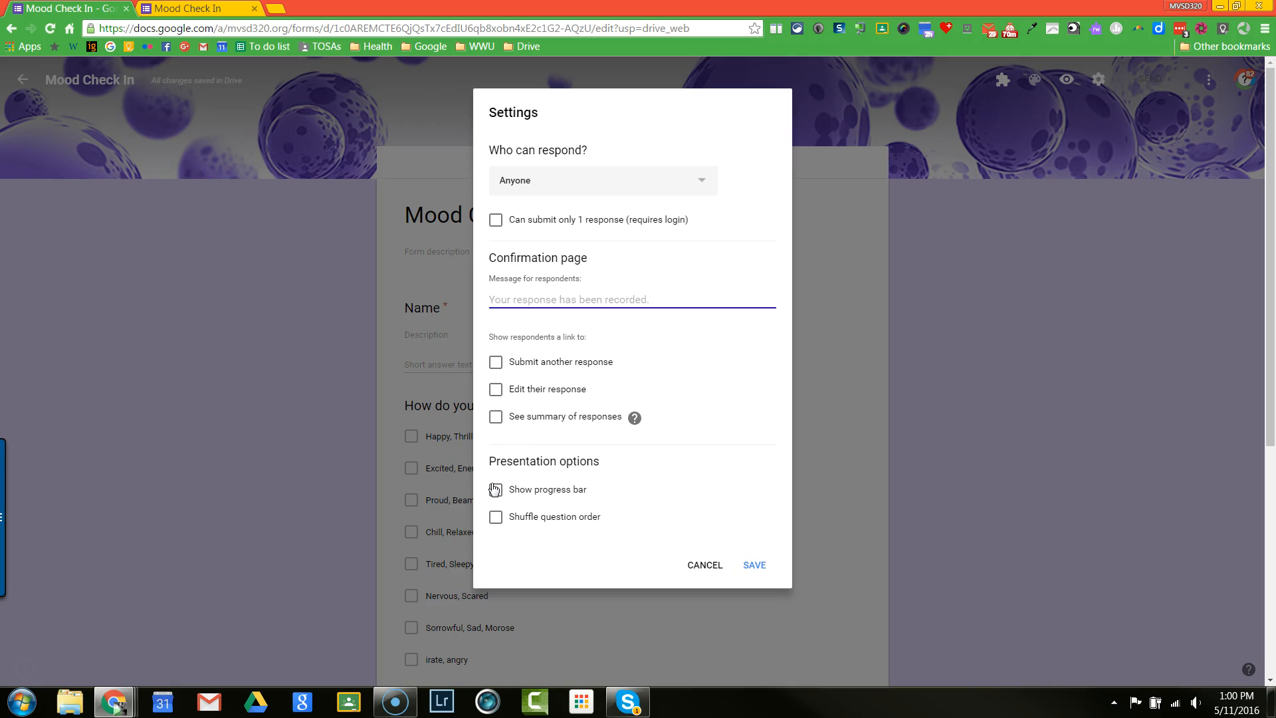
Step: Turn on shuffled question order in the presentation options and save the form settings
left_click(496, 518)
left_click(752, 567)
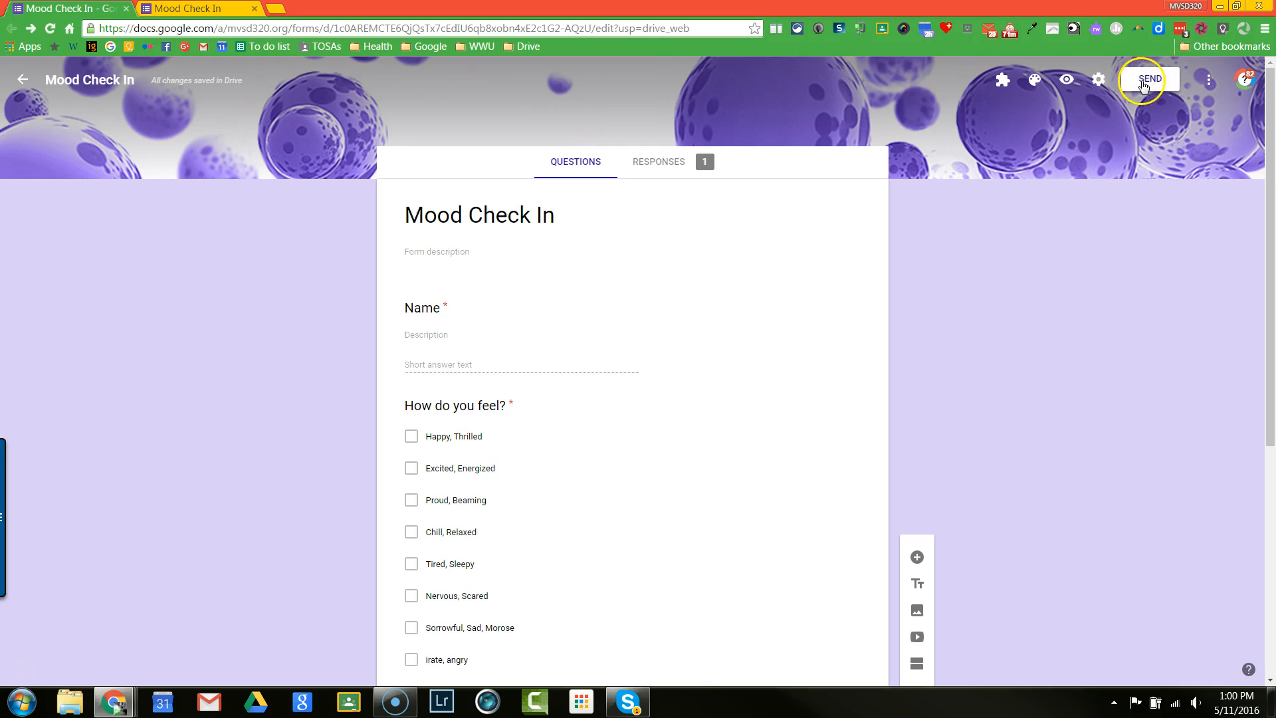
Step: Open the form's sending options, review sending by email, and shorten the URL of the shareable link
left_click(1141, 82)
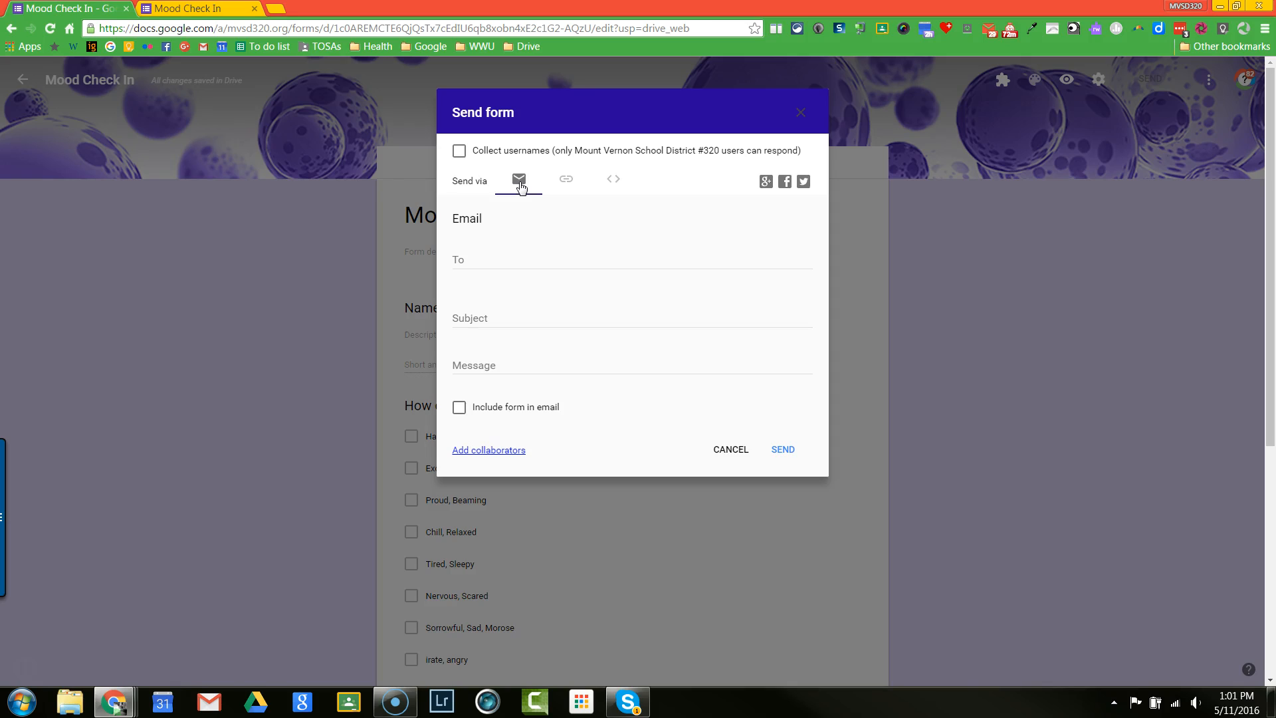
left_click(518, 191)
left_click(566, 183)
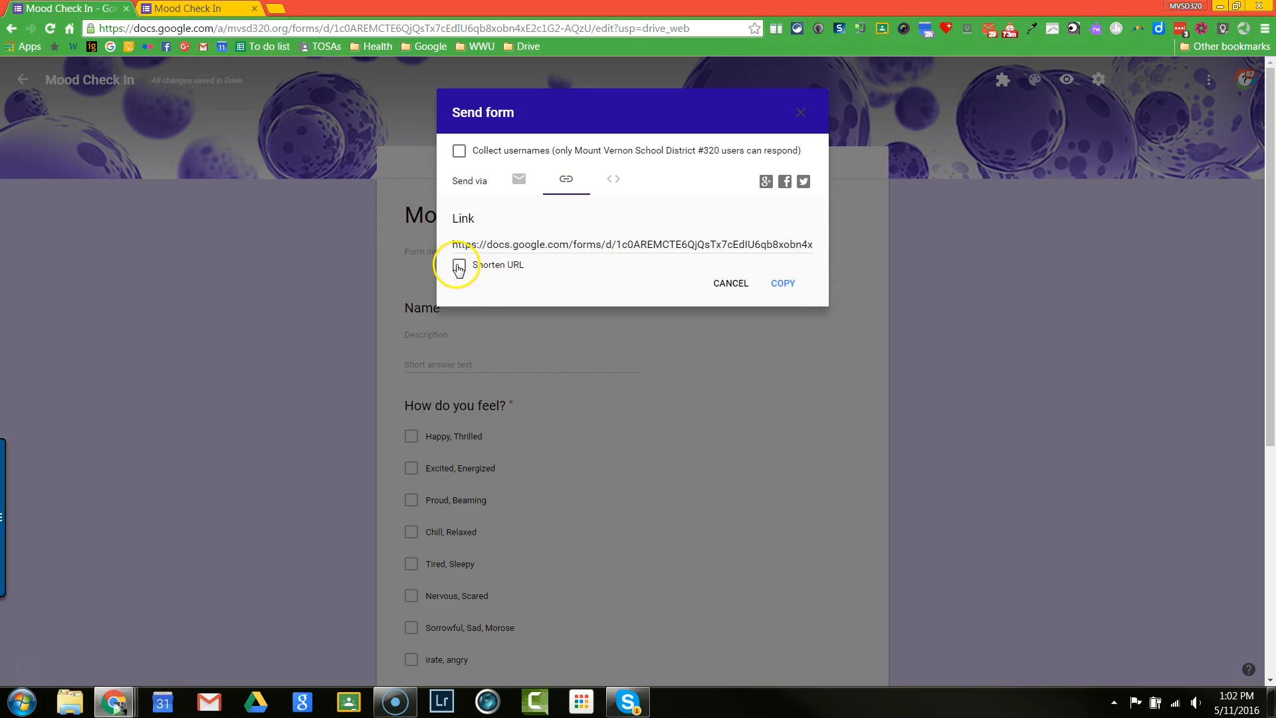
left_click(460, 267)
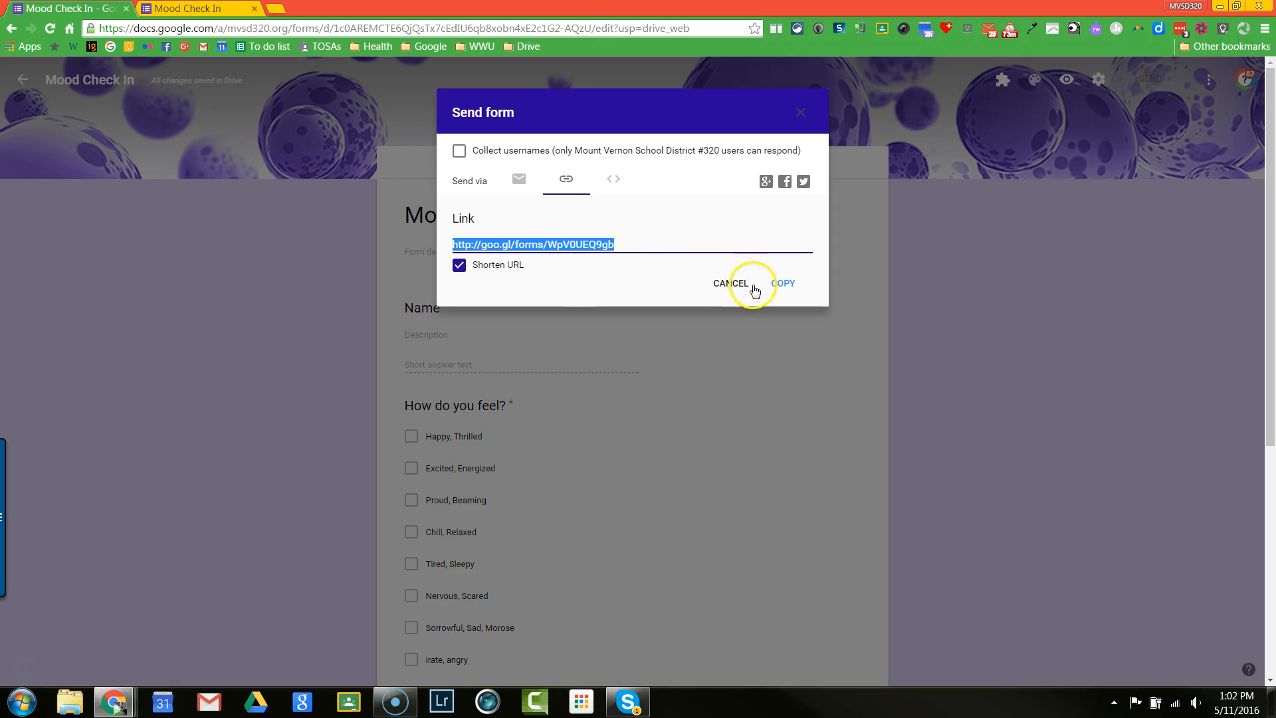
Step: Review the HTML embed code and the email recipient field, and leave the sending options without sending the form
left_click(602, 192)
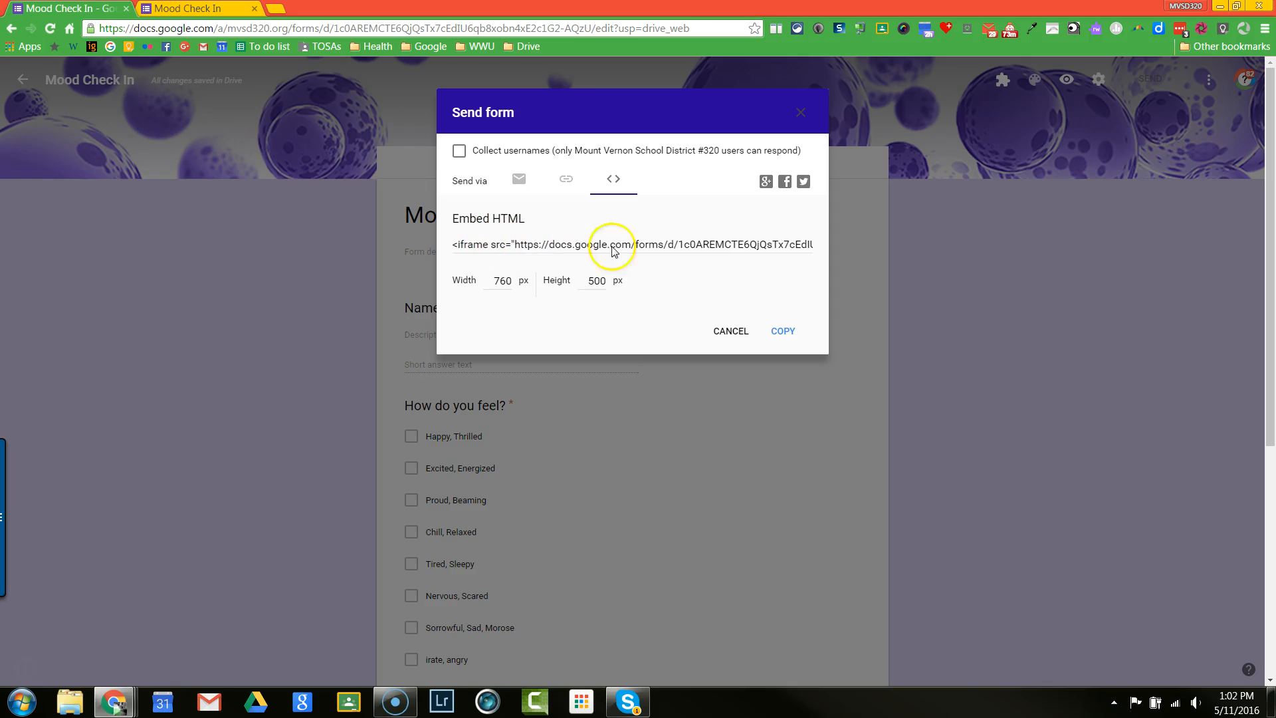
left_click(520, 179)
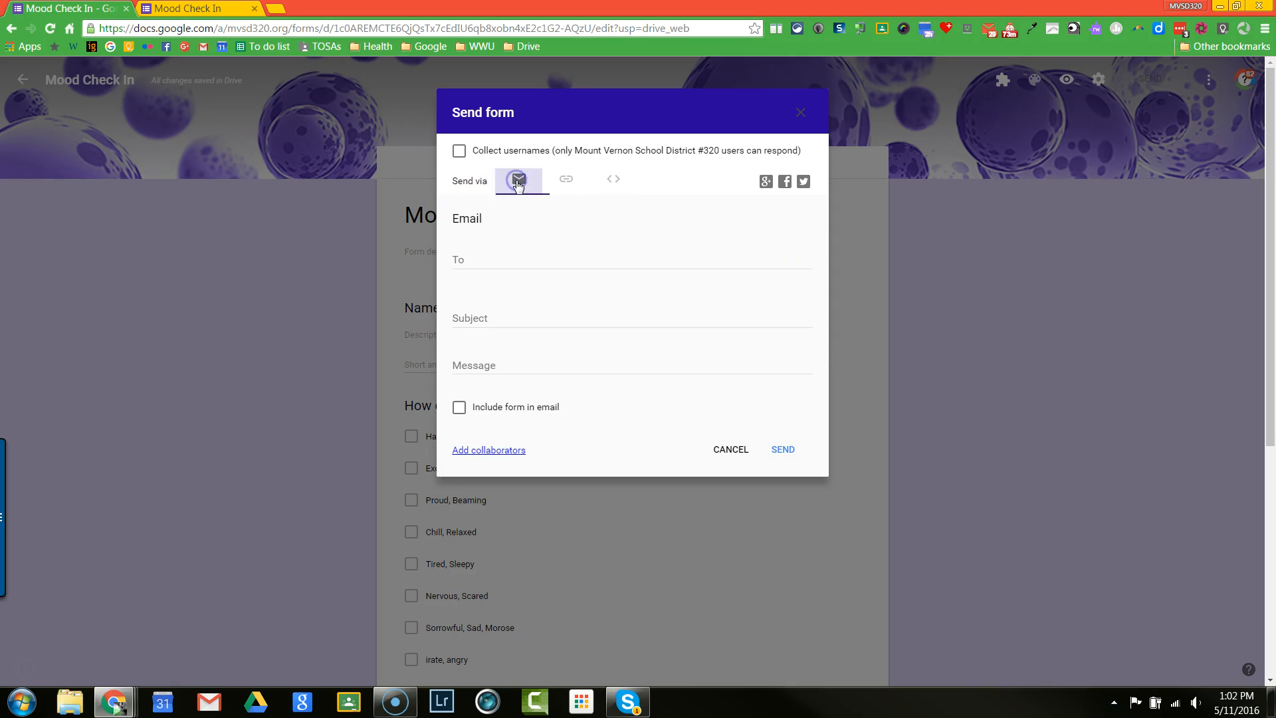
left_click(464, 264)
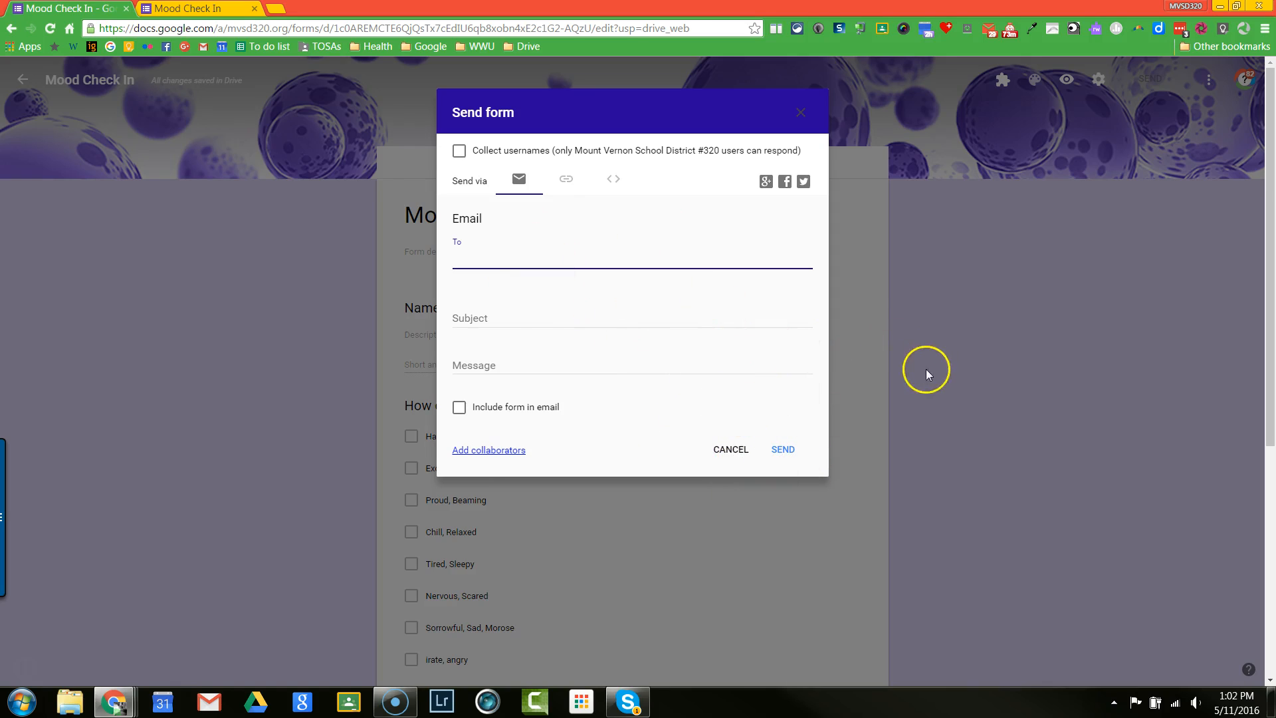
left_click(885, 264)
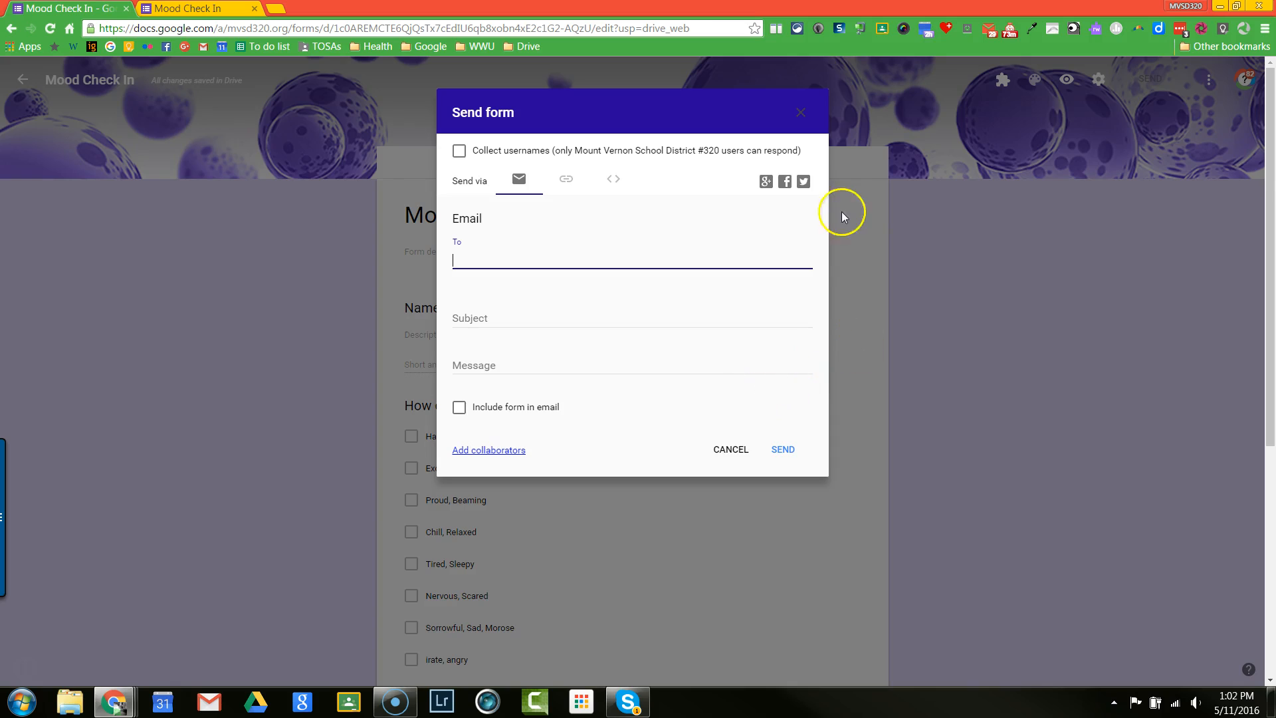
left_click(802, 113)
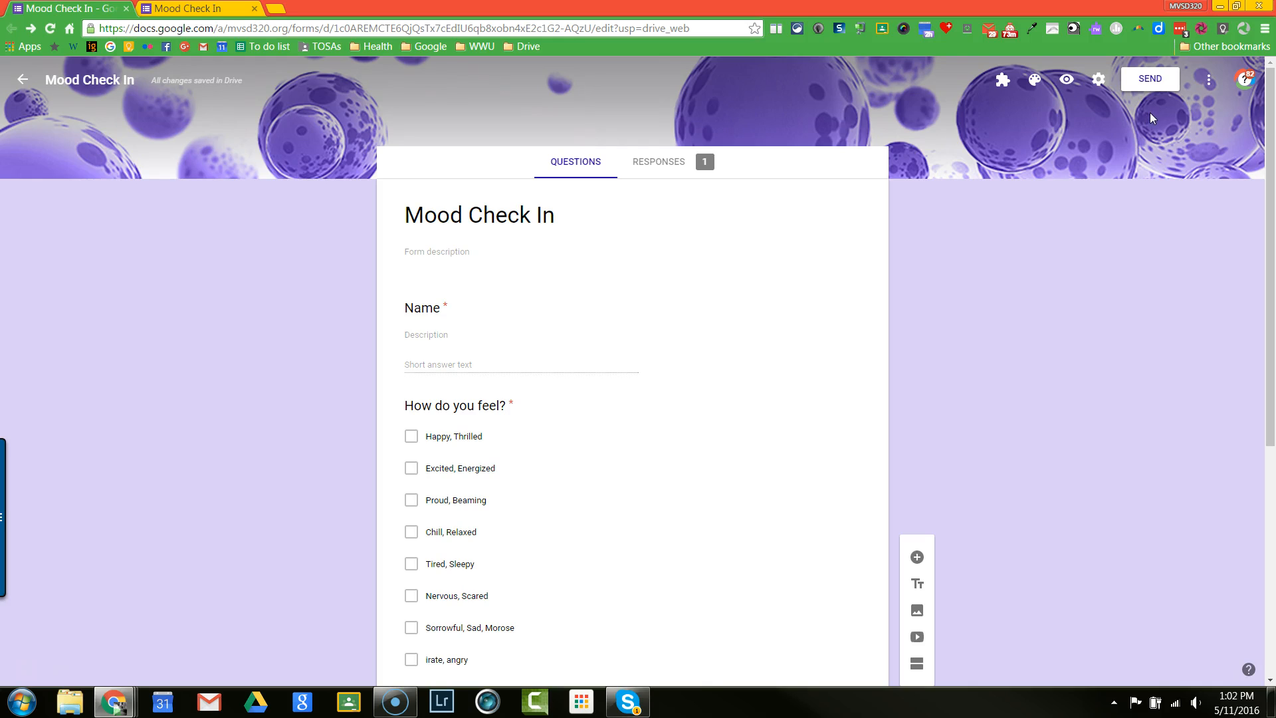
Step: Review the form's collaborator sharing settings and close them without inviting anyone
left_click(1208, 81)
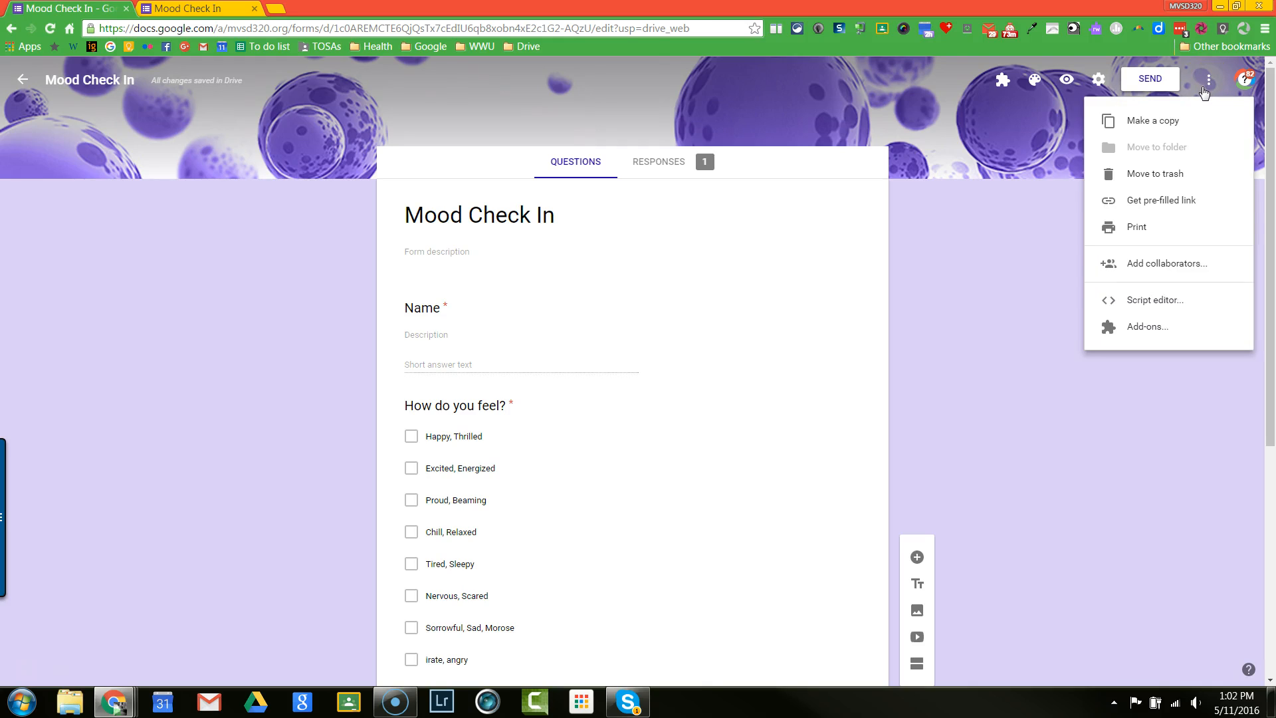
left_click(1153, 269)
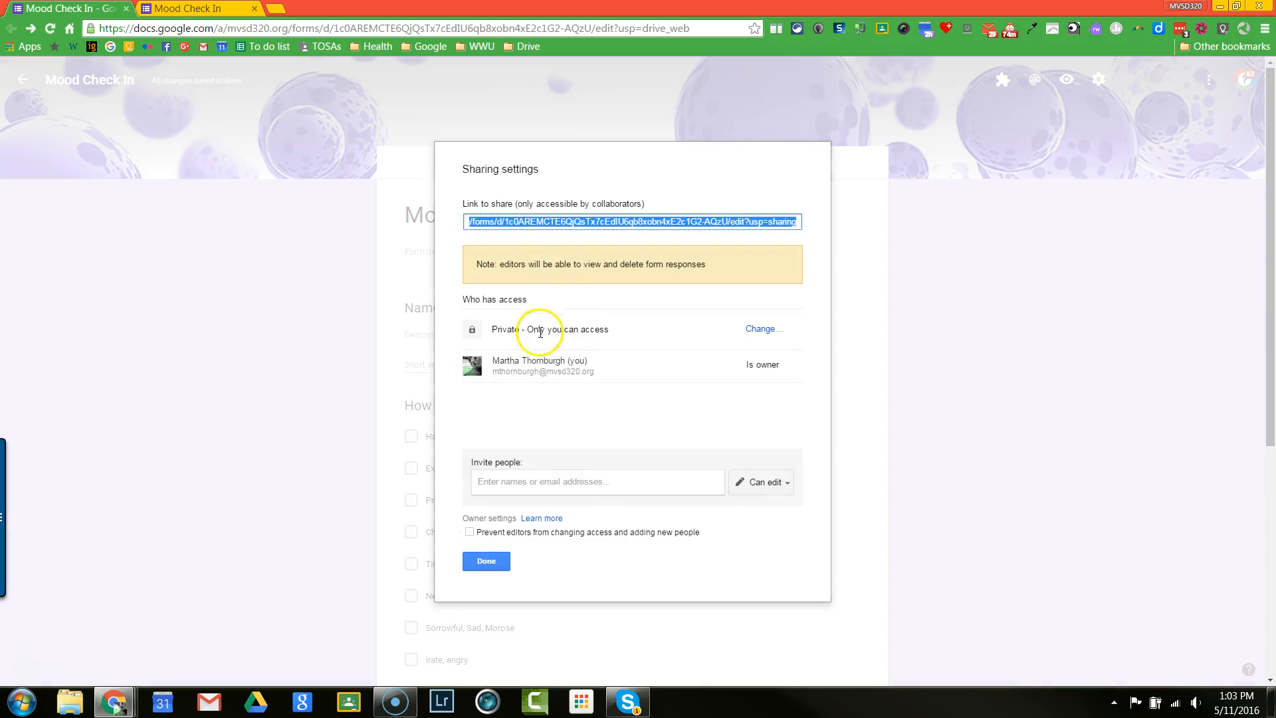
left_click(486, 561)
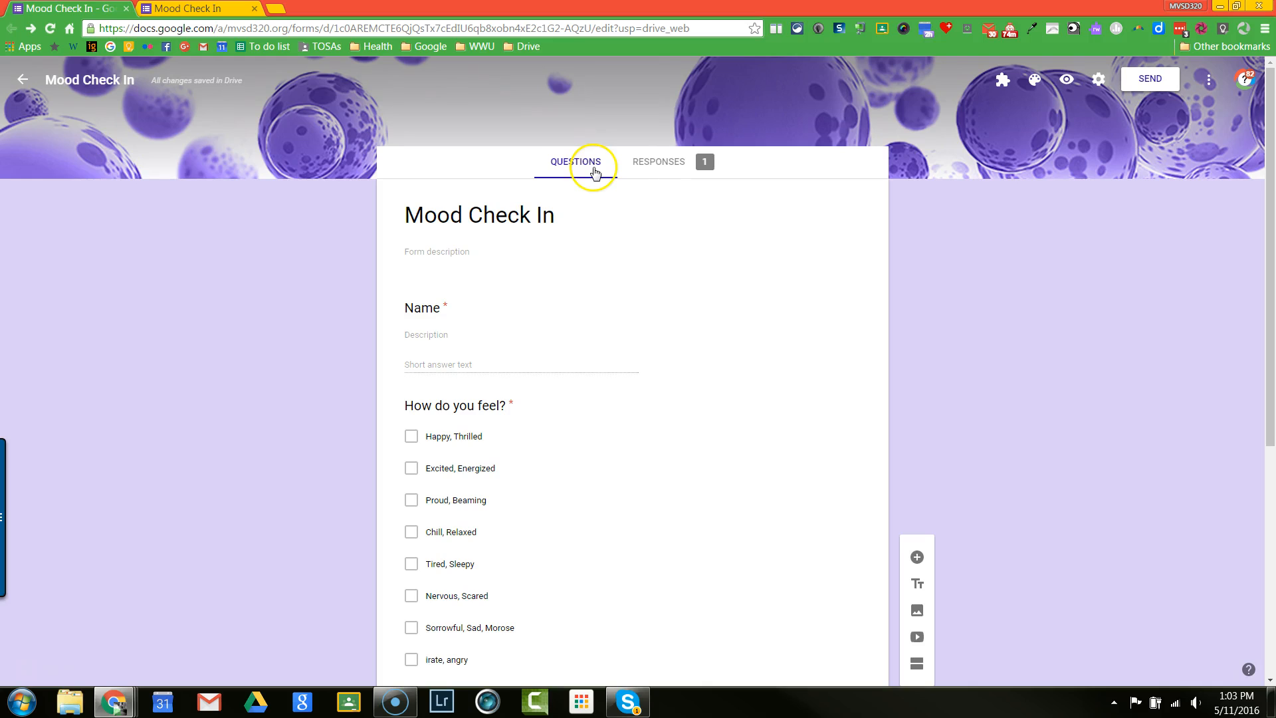
Step: Review the form's responses in the summary and individual views, and check the additional response options without choosing any
left_click(663, 167)
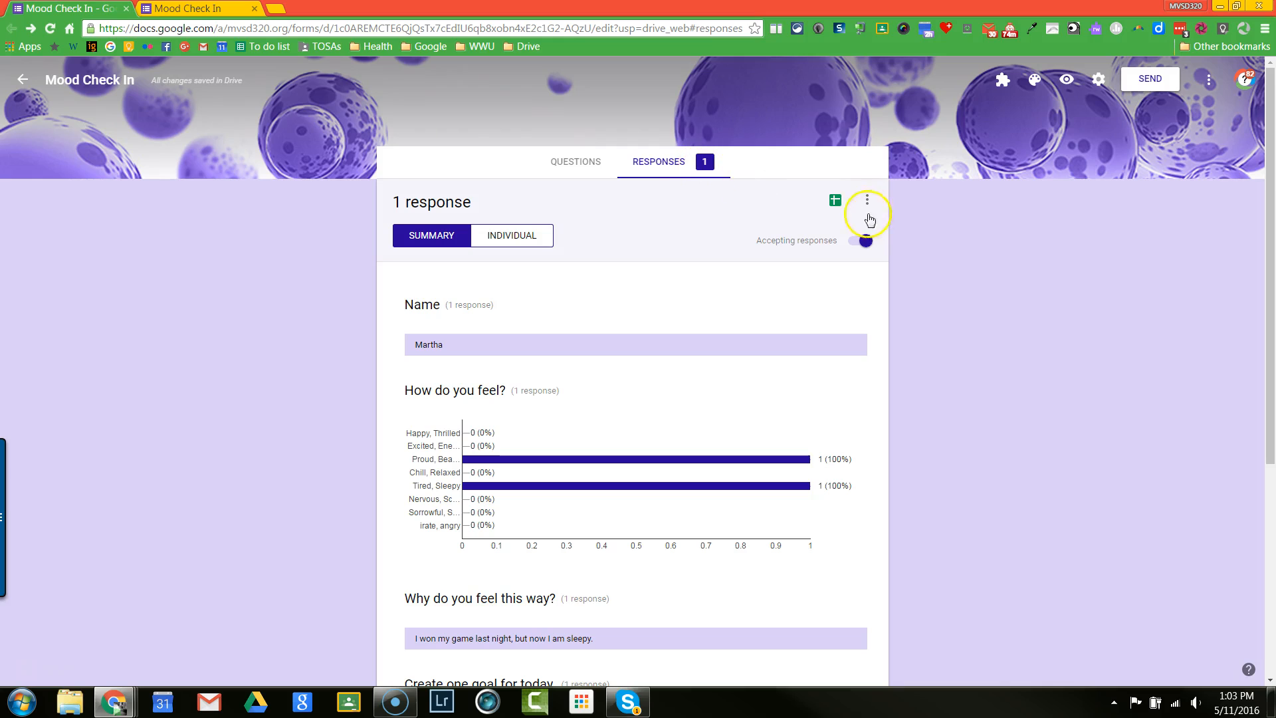
left_click(514, 240)
left_click(435, 243)
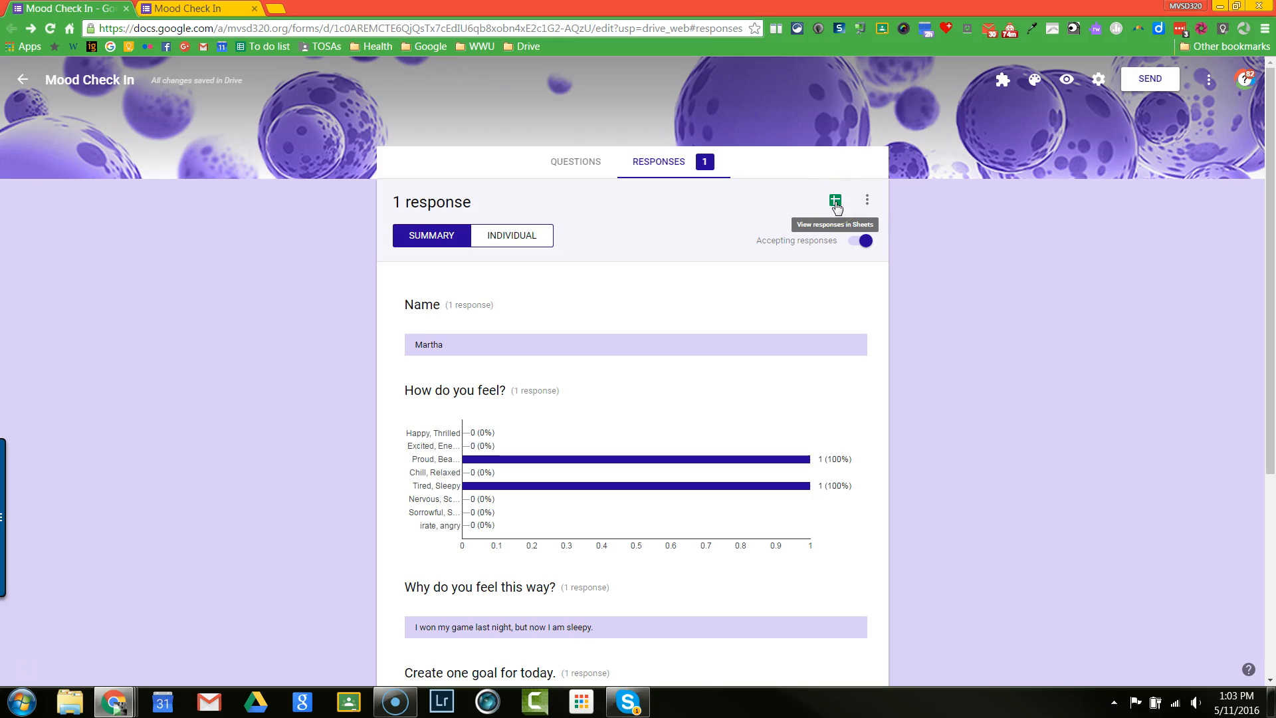
left_click(867, 203)
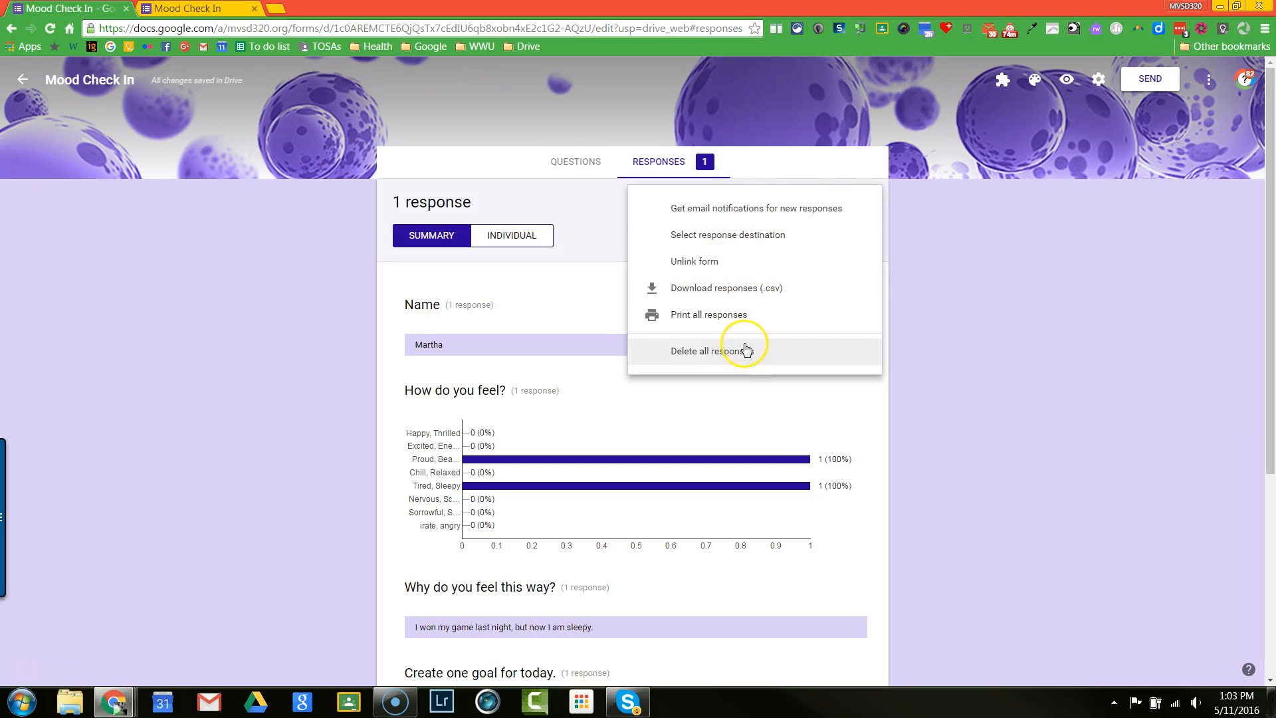
left_click(984, 332)
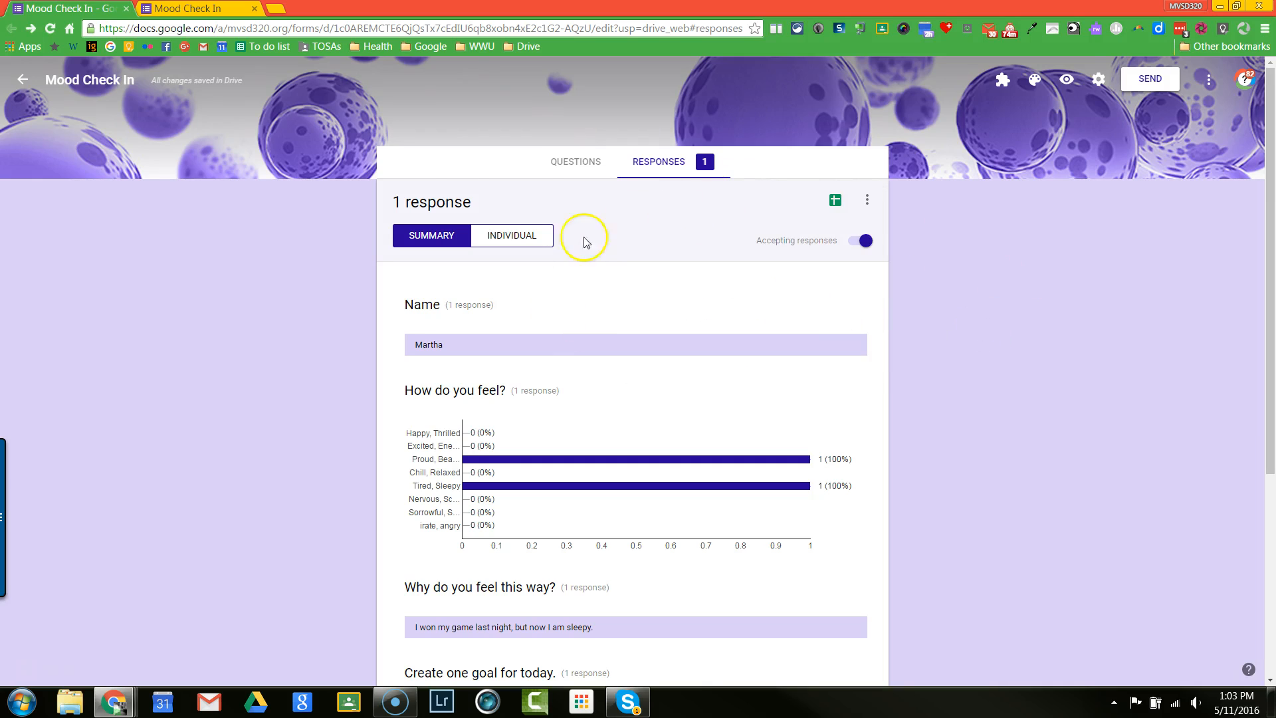